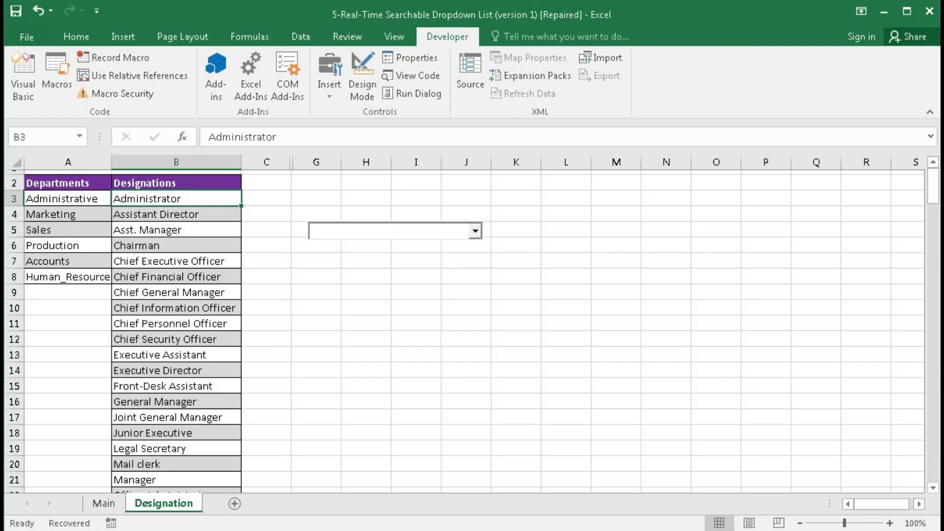
Review the designations list in column B and open the searchable dropdown beside it to view its entries
{"action": "left_click_drag", "start_coordinate": [211, 185], "coordinate": [191, 385]}
{"action": "left_click", "coordinate": [171, 291]}
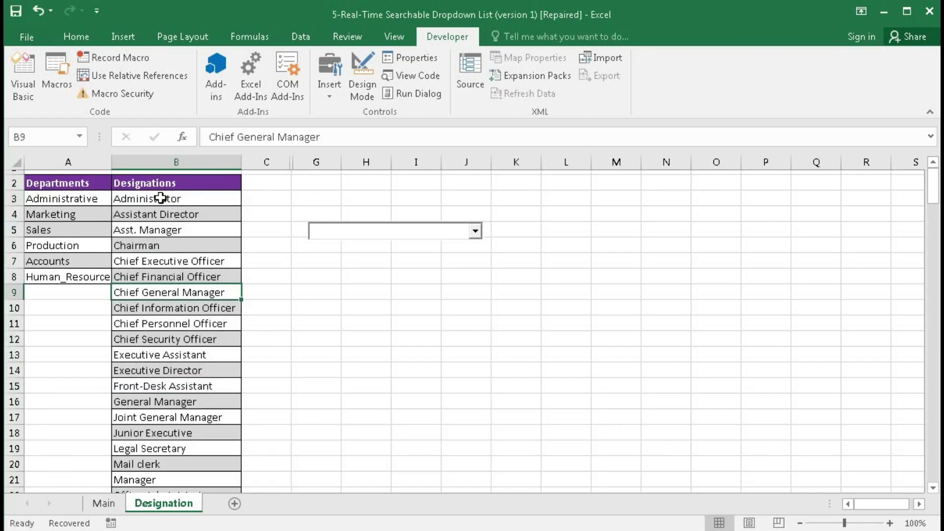
{"action": "left_click", "coordinate": [333, 232]}
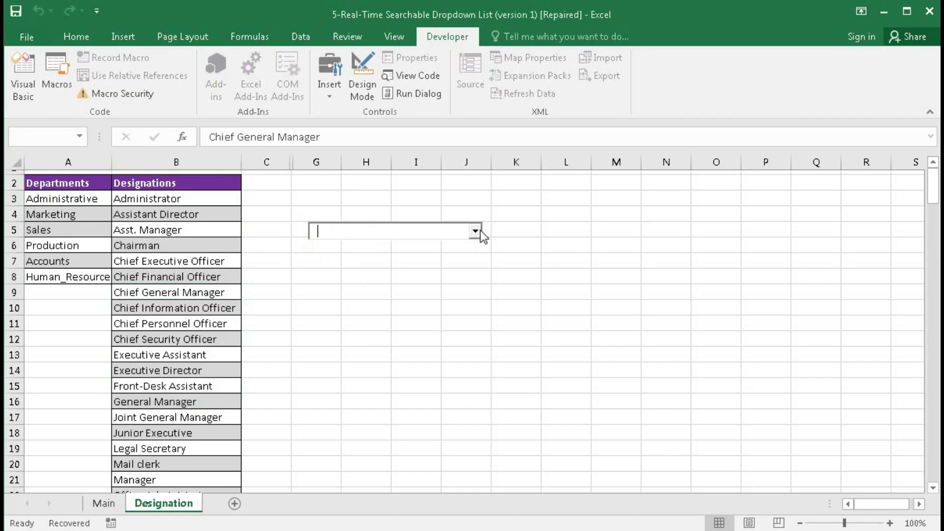
{"action": "left_click", "coordinate": [479, 231]}
{"action": "mouse_move", "coordinate": [477, 256]}
{"action": "left_mouse_down"}
{"action": "mouse_move", "coordinate": [476, 344]}
{"action": "mouse_move", "coordinate": [476, 257]}
{"action": "left_mouse_up"}
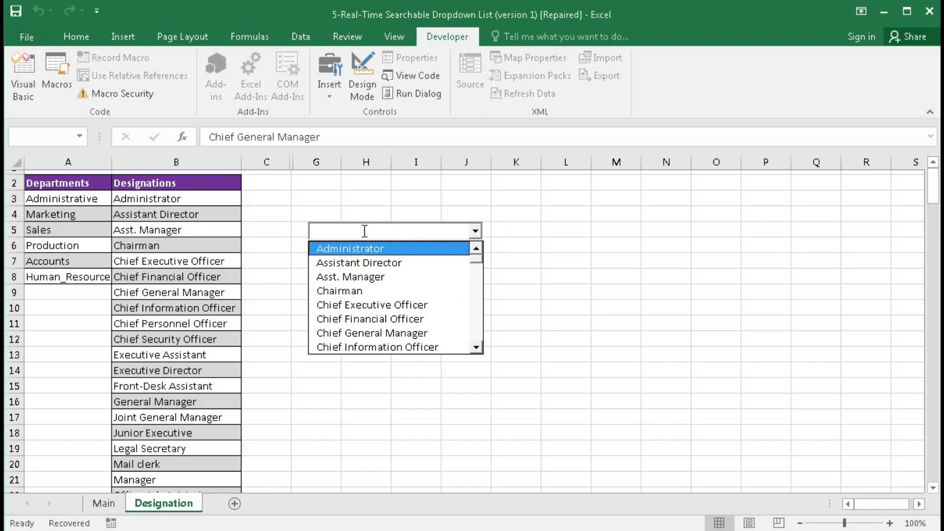
Filter the dropdown entries by the search text "adminis"
{"action": "type", "text": "a"}
{"action": "key", "text": "BackSpace"}
{"action": "type", "text": "adm"}
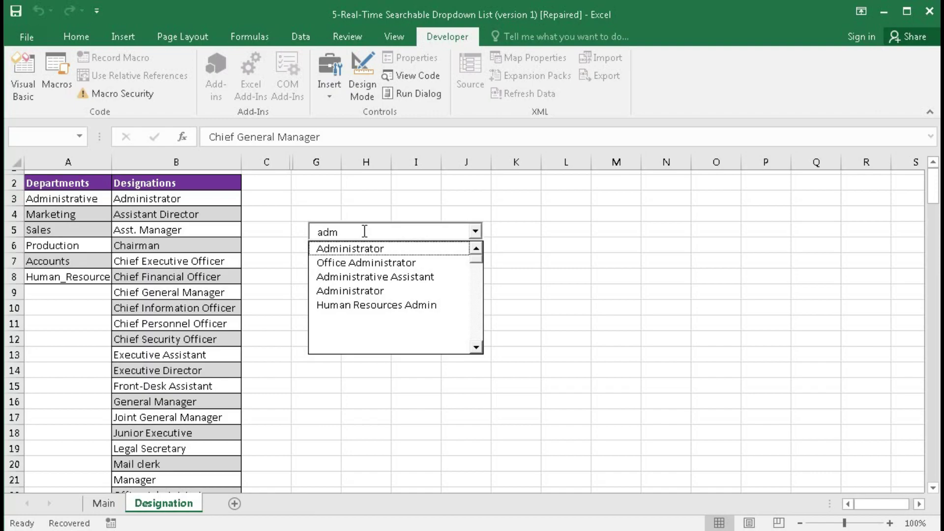
{"action": "type", "text": "inis"}
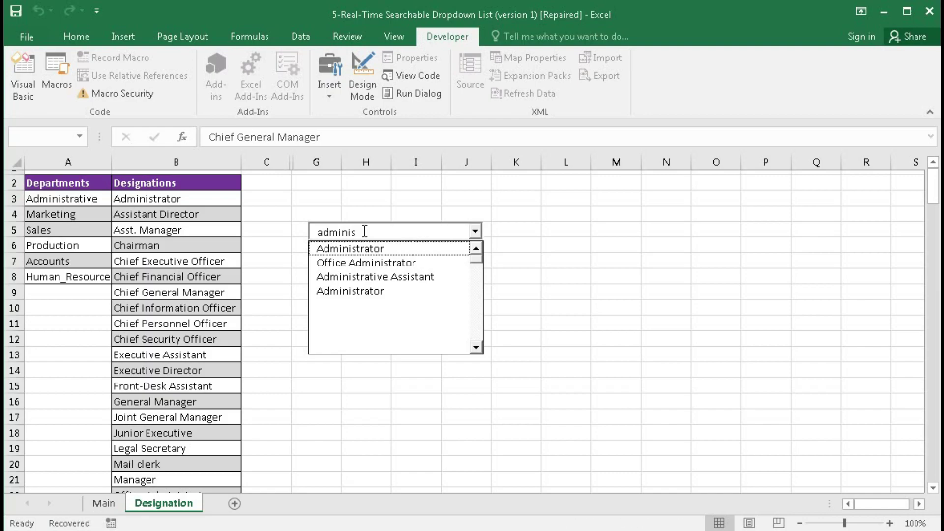
Clear the dropdown's search text and filter the entries by "chief e" instead
{"action": "key", "text": "BackSpace"}
{"action": "key", "text": "BackSpace"}
{"action": "key", "text": "BackSpace"}
{"action": "key", "text": "BackSpace"}
{"action": "key", "text": "BackSpace"}
{"action": "key", "text": "BackSpace"}
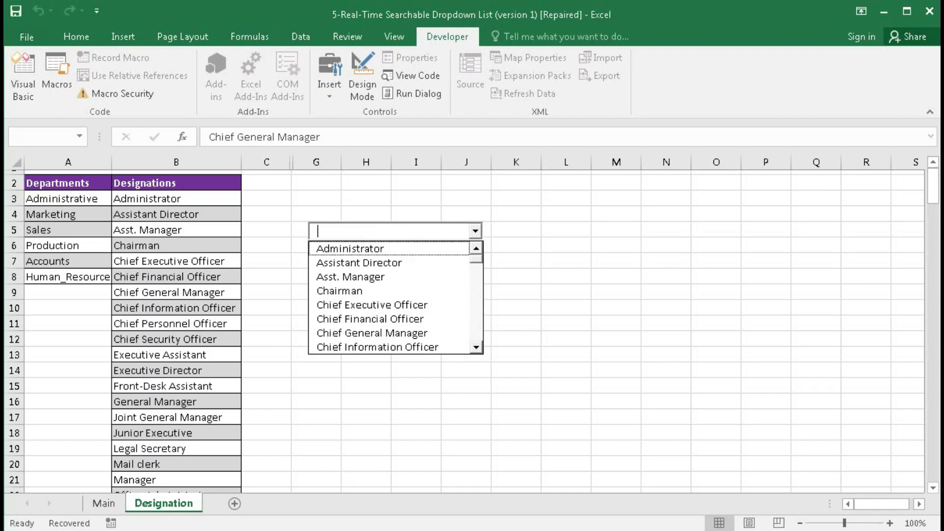
{"action": "type", "text": "ch"}
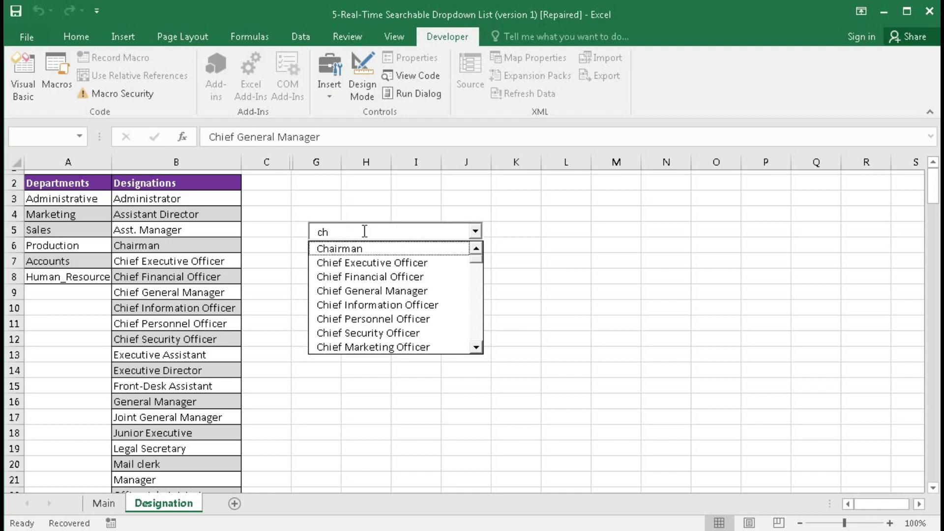
{"action": "type", "text": "ief e"}
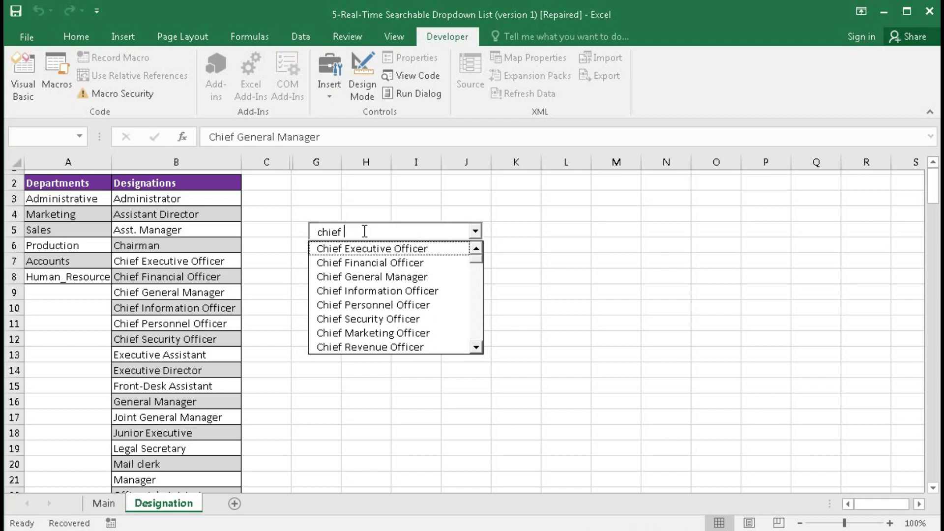
Replace the dropdown's search text with "secu" to filter the designations
{"action": "key", "text": "BackSpace"}
{"action": "key", "text": "BackSpace"}
{"action": "key", "text": "BackSpace"}
{"action": "key", "text": "BackSpace"}
{"action": "key", "text": "BackSpace"}
{"action": "type", "text": "sec"}
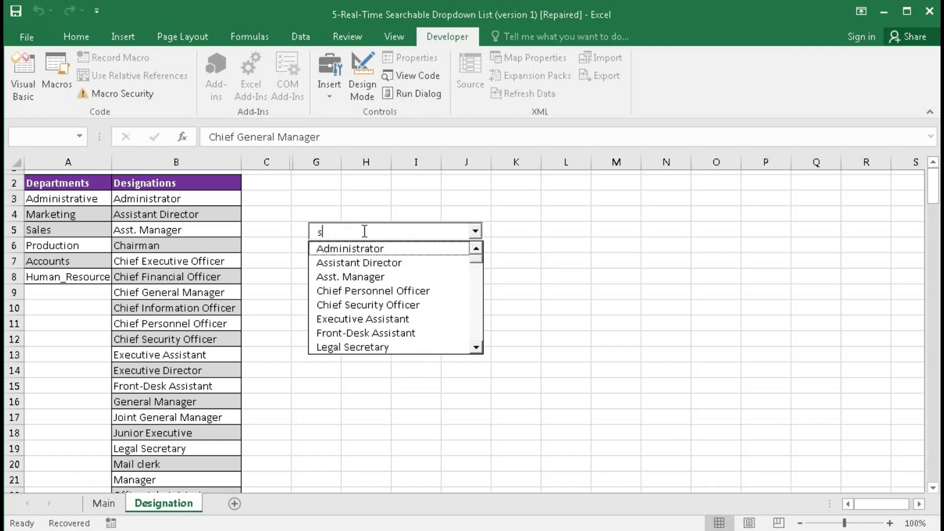
{"action": "type", "text": "u"}
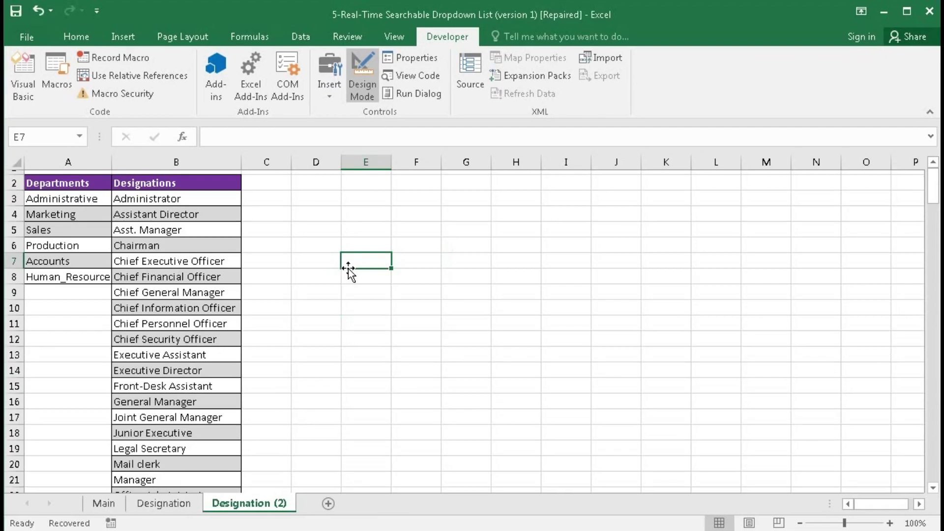
Enter the sample search text "ma" in cell D2 of the Designation (2) sheet
{"action": "left_click_drag", "start_coordinate": [182, 199], "coordinate": [150, 444]}
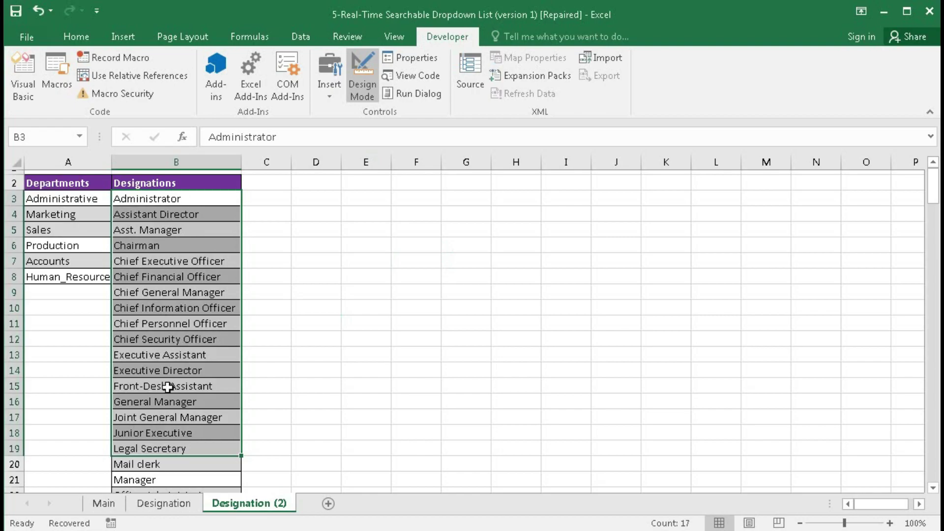
{"action": "left_click", "coordinate": [307, 202]}
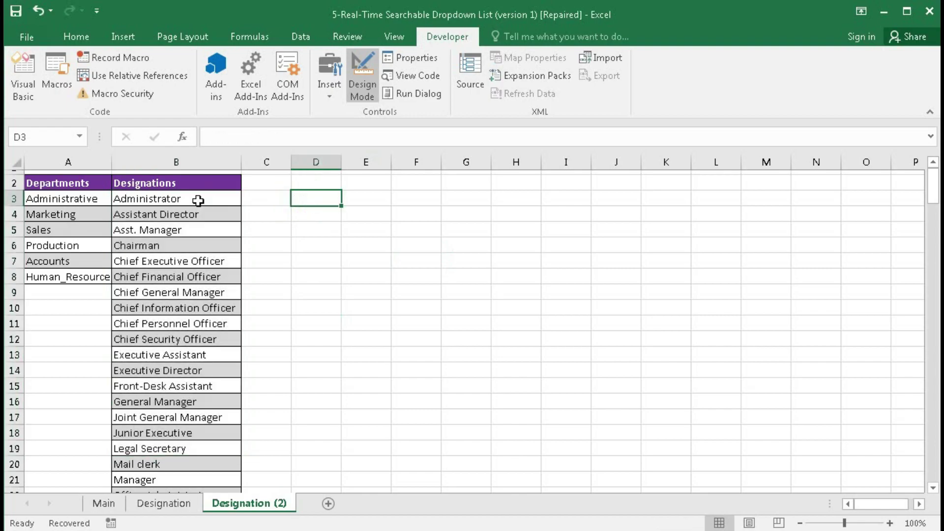
{"action": "left_click", "coordinate": [297, 183]}
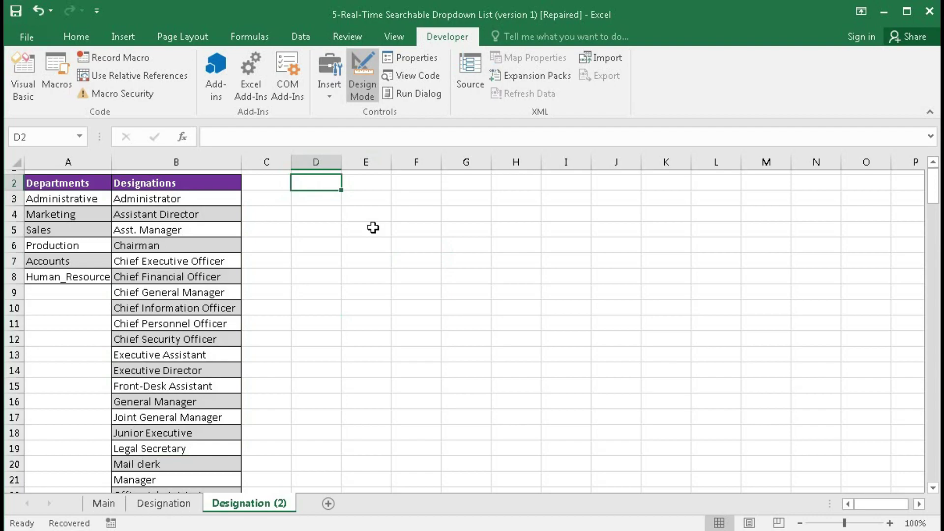
{"action": "type", "text": "ma"}
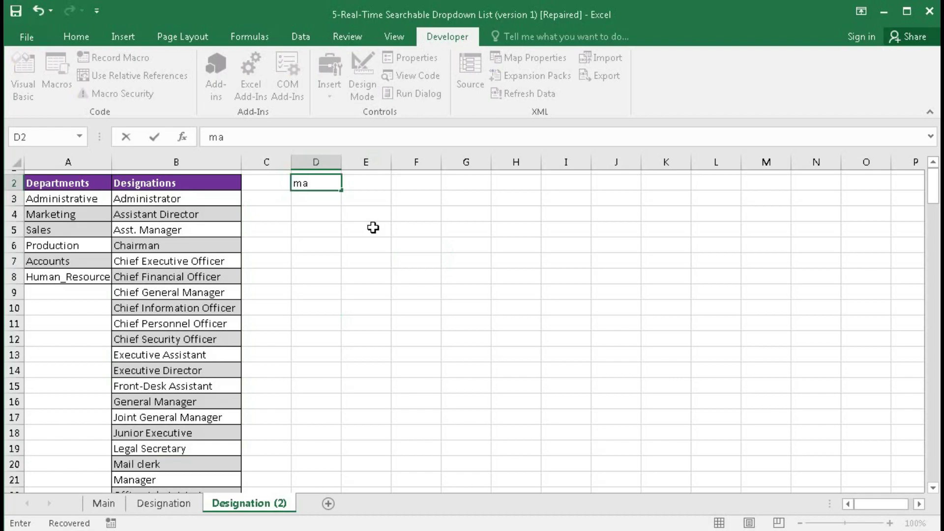
{"action": "key", "text": "Return"}
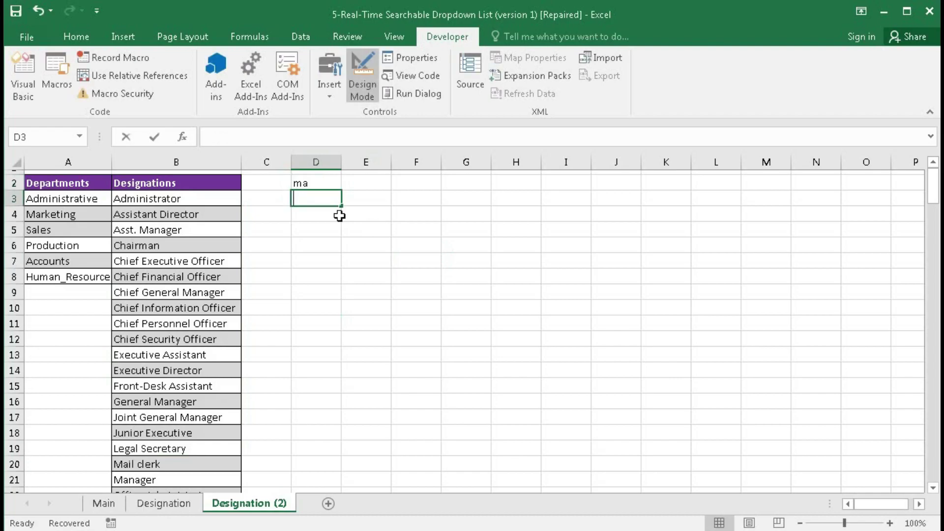
Enter the formula =SEARCH($D$2,B3) in cell D3 to look for the search text in the first designation
{"action": "type", "text": "=se"}
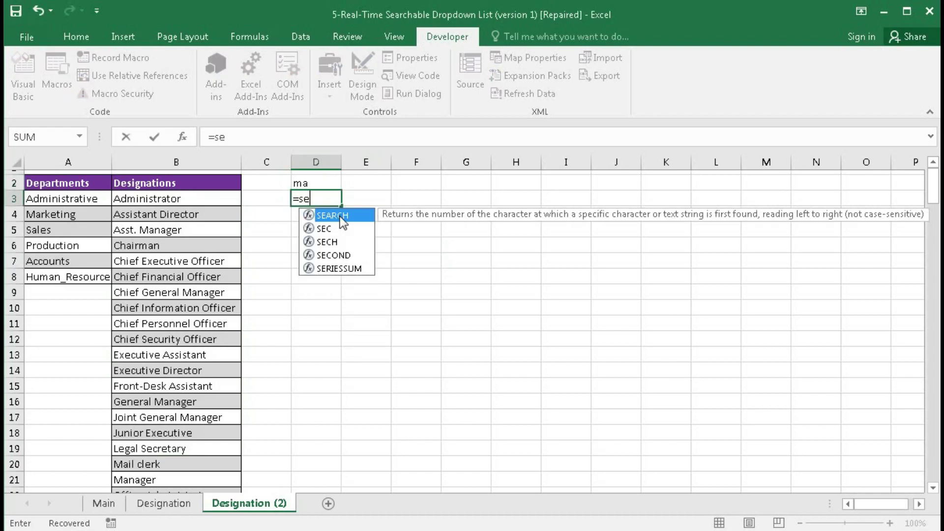
{"action": "key", "text": "Tab"}
{"action": "left_click", "coordinate": [298, 185]}
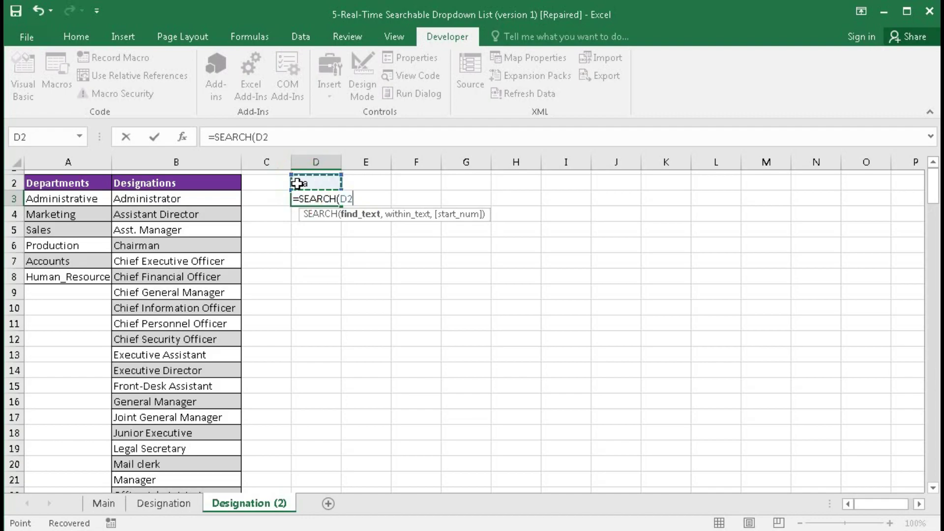
{"action": "key", "text": "F4"}
{"action": "type", "text": ","}
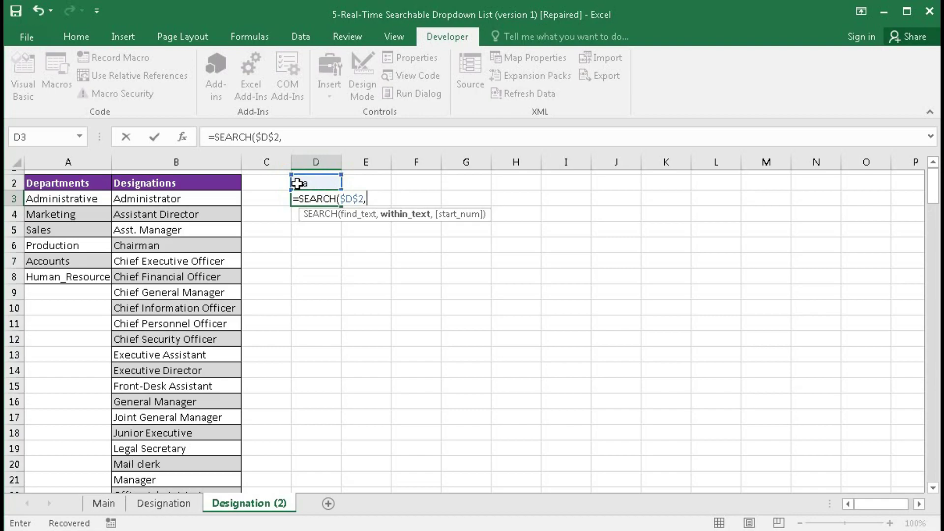
{"action": "left_click", "coordinate": [204, 199]}
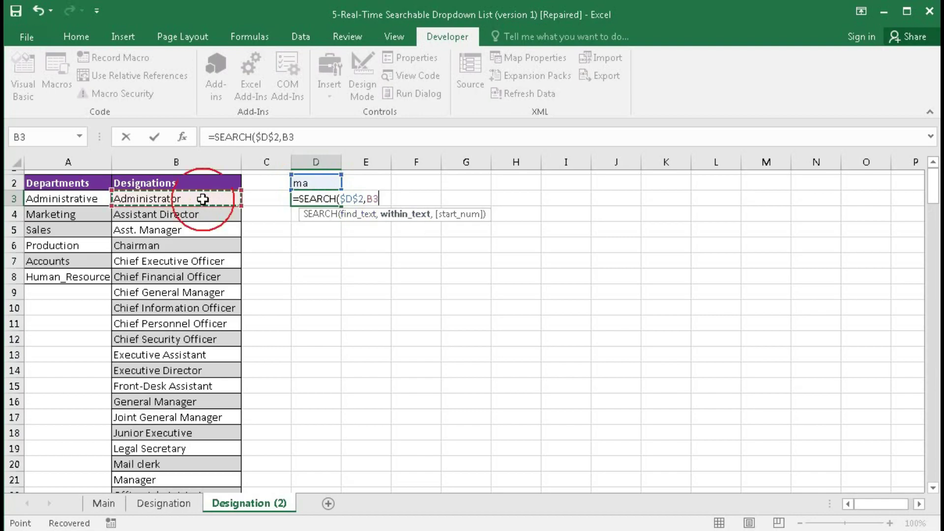
{"action": "key", "text": "Return"}
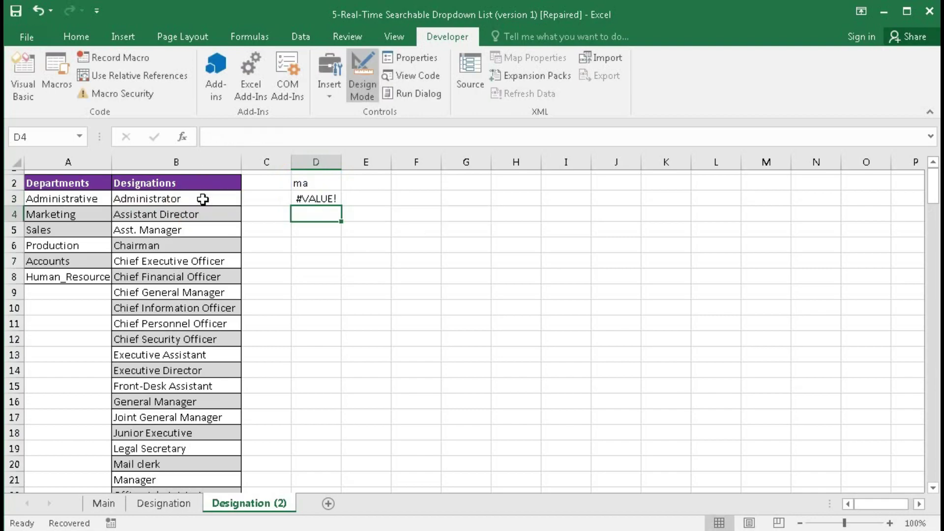
Fill the SEARCH formula from D3 down to D172 and check the results against the designations
{"action": "left_click", "coordinate": [311, 198]}
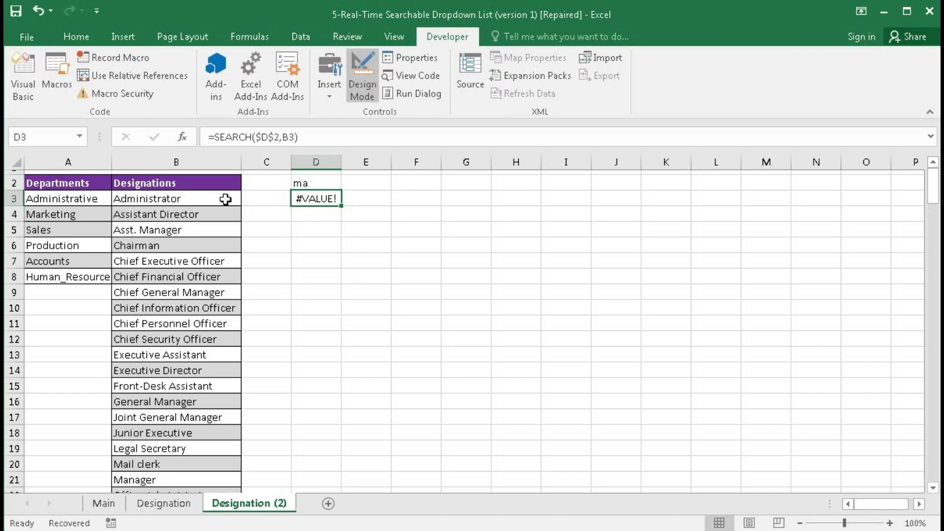
{"action": "left_click_drag", "start_coordinate": [340, 206], "coordinate": [335, 301]}
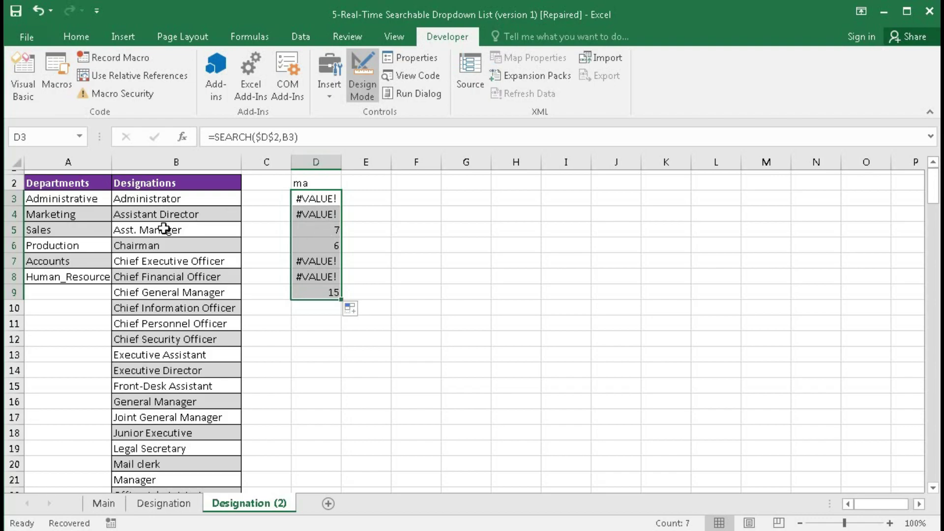
{"action": "left_click_drag", "start_coordinate": [341, 299], "coordinate": [320, 460]}
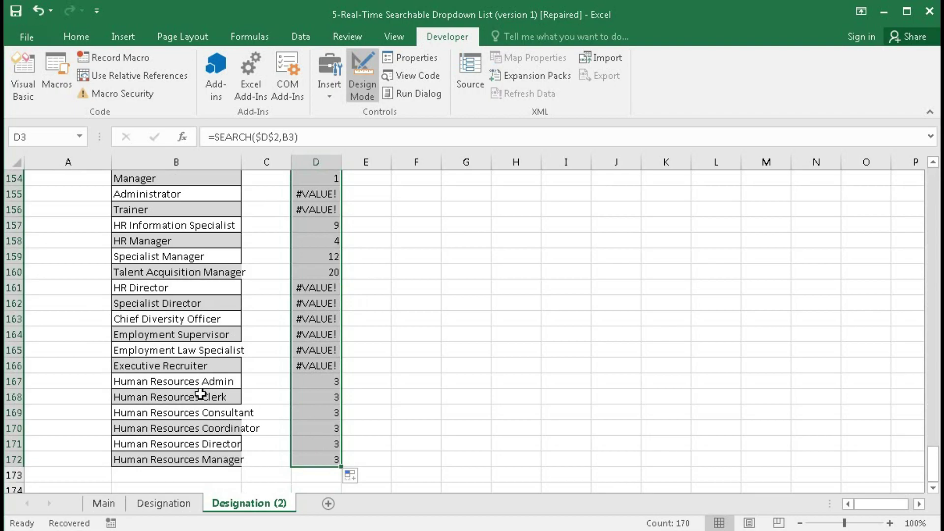
{"action": "scroll", "coordinate": [244, 328], "scroll_direction": "up", "scroll_amount": 15}
{"action": "scroll", "coordinate": [244, 328], "scroll_direction": "up", "scroll_amount": 20}
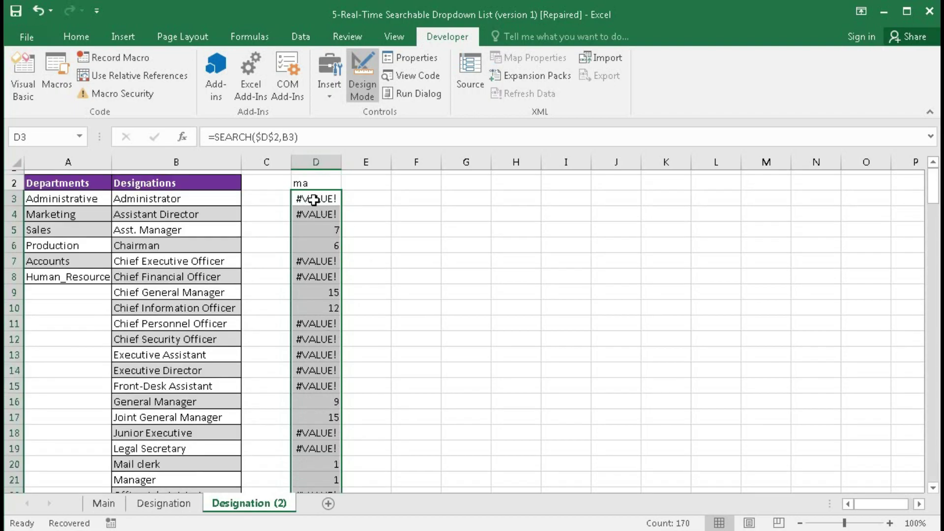
{"action": "left_click_drag", "start_coordinate": [314, 232], "coordinate": [311, 243]}
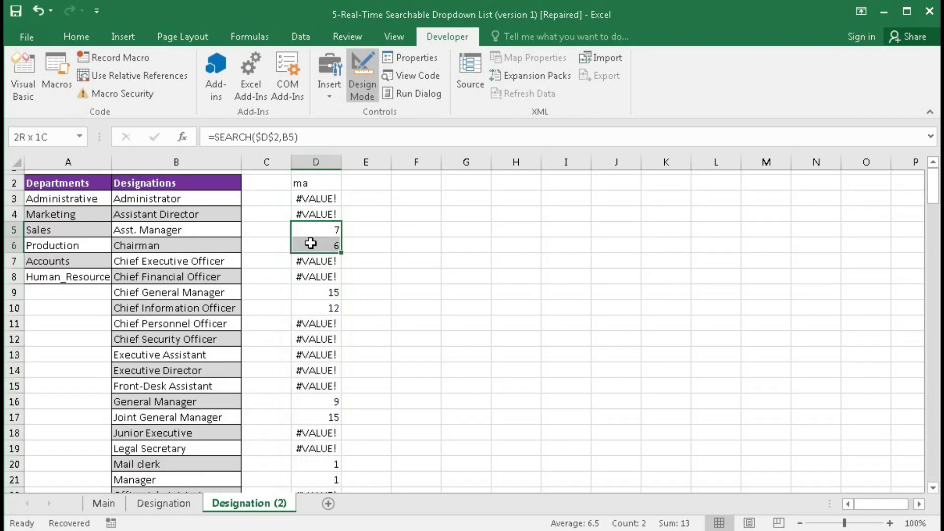
Wrap the formula in D3 in ISNUMBER so it reads =ISNUMBER(SEARCH($D$2,B3))
{"action": "double_click", "coordinate": [305, 199]}
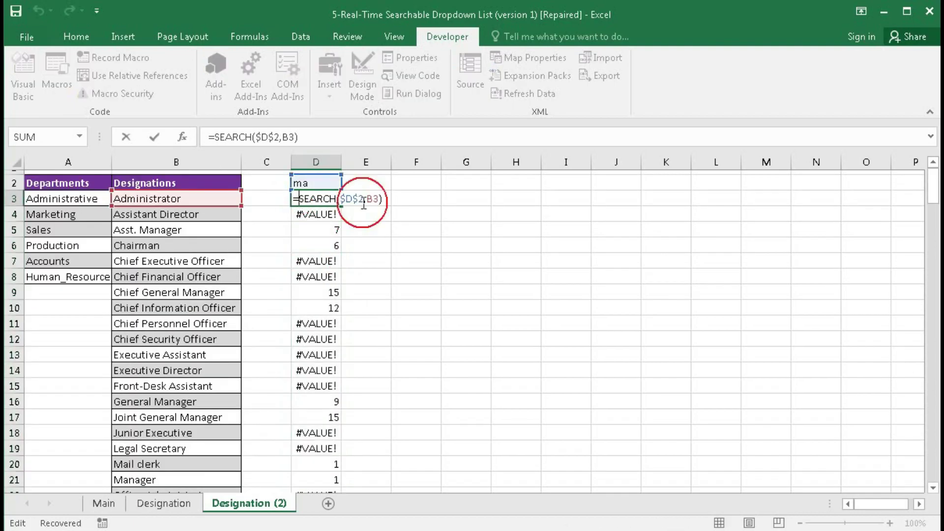
{"action": "type", "text": "is"}
{"action": "type", "text": "nu"}
{"action": "key", "text": "Tab"}
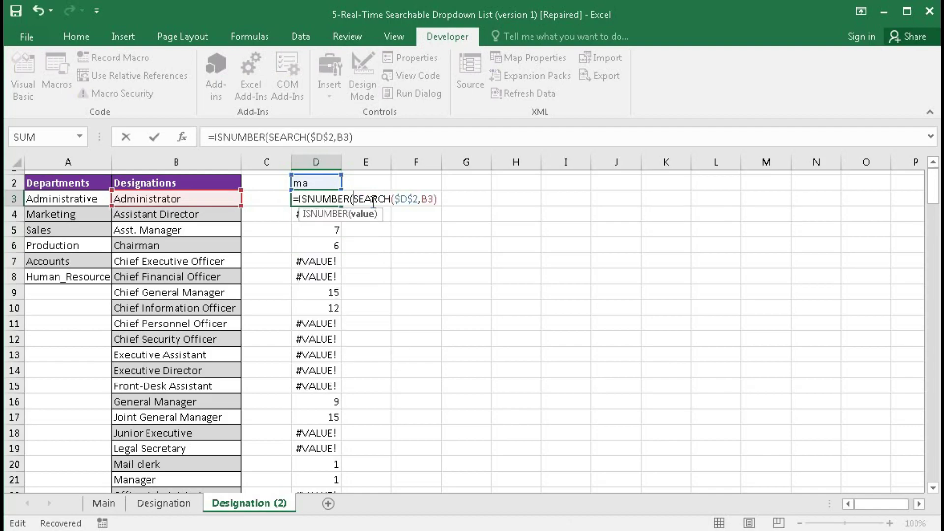
{"action": "left_click", "coordinate": [440, 199]}
{"action": "type", "text": ")"}
{"action": "key", "text": "Return"}
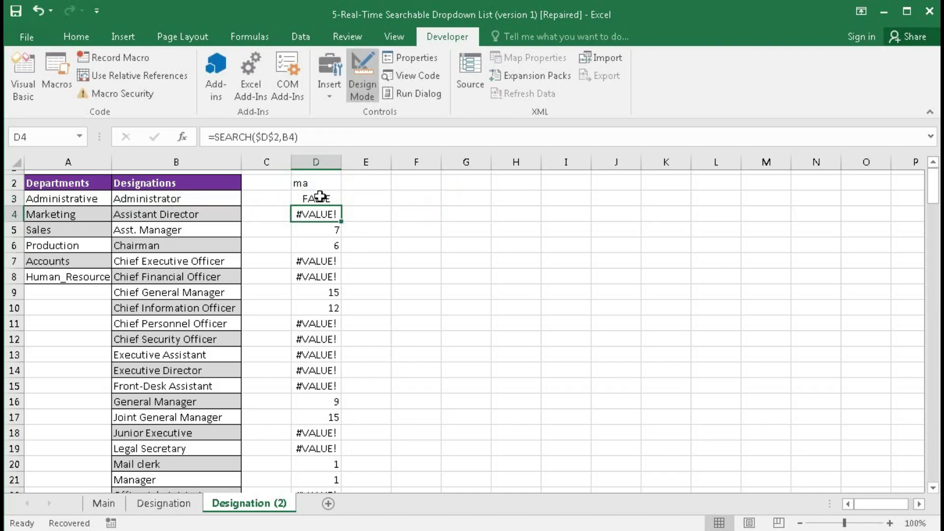
Copy the ISNUMBER formula from D3 down column D for the whole designations list
{"action": "left_click", "coordinate": [317, 198]}
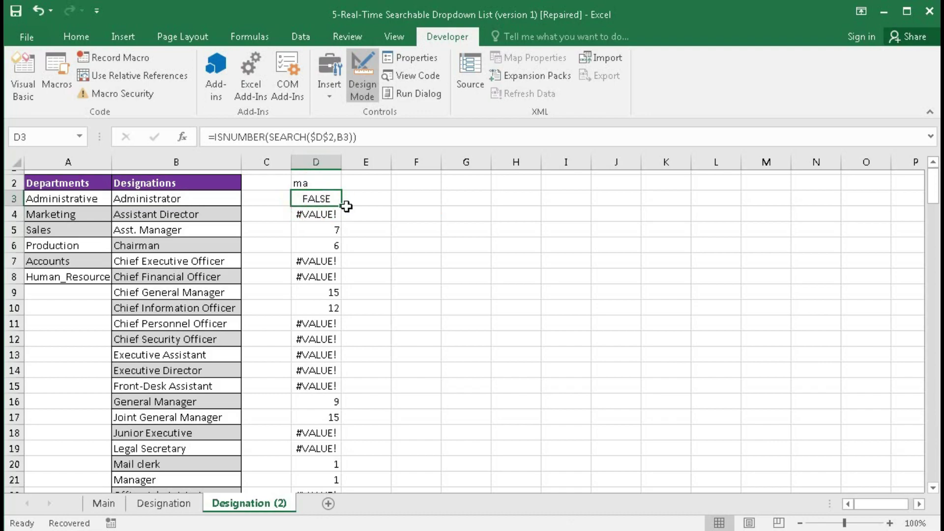
{"action": "left_click_drag", "start_coordinate": [341, 206], "coordinate": [337, 245]}
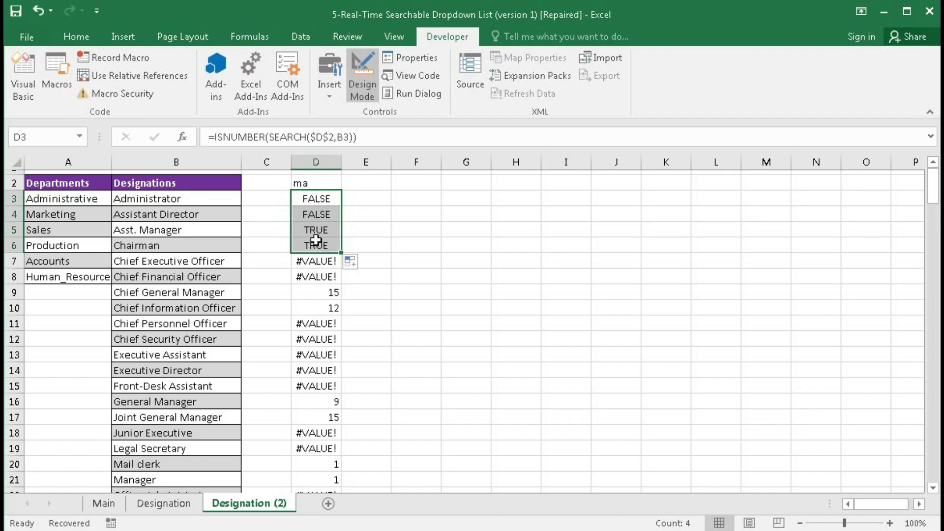
{"action": "double_click", "coordinate": [342, 254]}
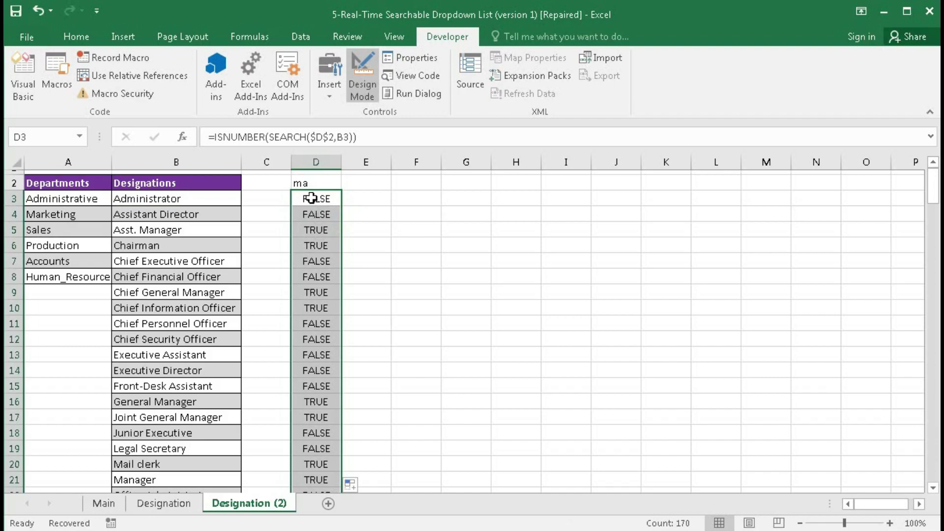
Add a double minus before ISNUMBER in D3, making the formula =--ISNUMBER(SEARCH($D$2,B3))
{"action": "double_click", "coordinate": [312, 198]}
{"action": "left_click", "coordinate": [302, 198]}
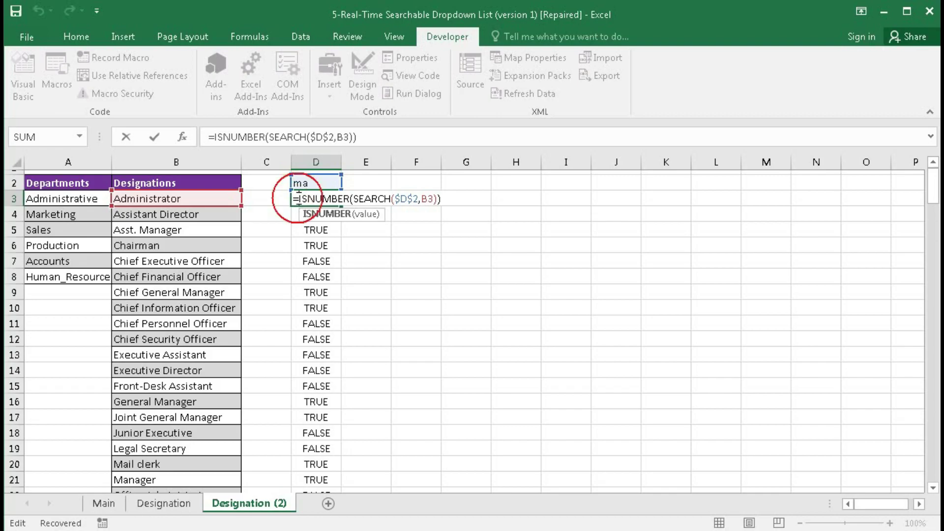
{"action": "type", "text": "--"}
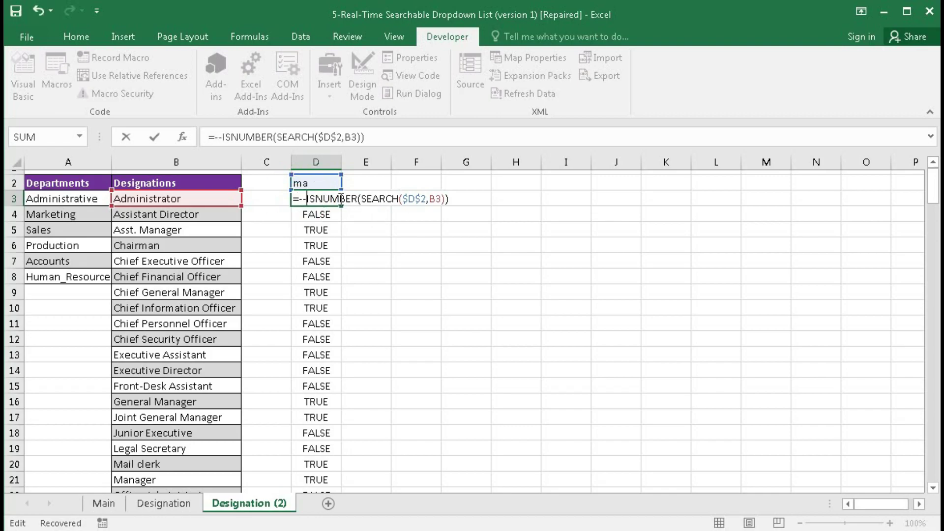
{"action": "key", "text": "Return"}
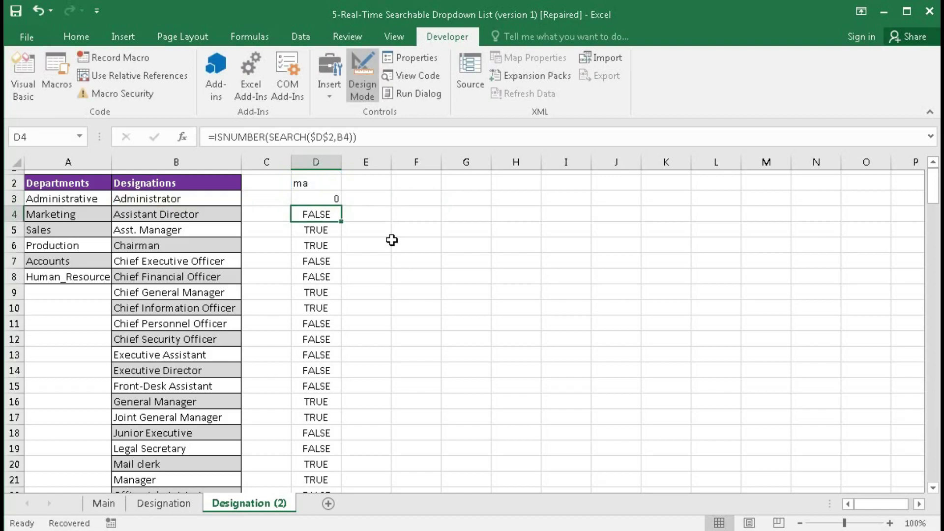
Copy the double-minus ISNUMBER formula from D3 down column D for all designations and check the first results
{"action": "left_click", "coordinate": [309, 198]}
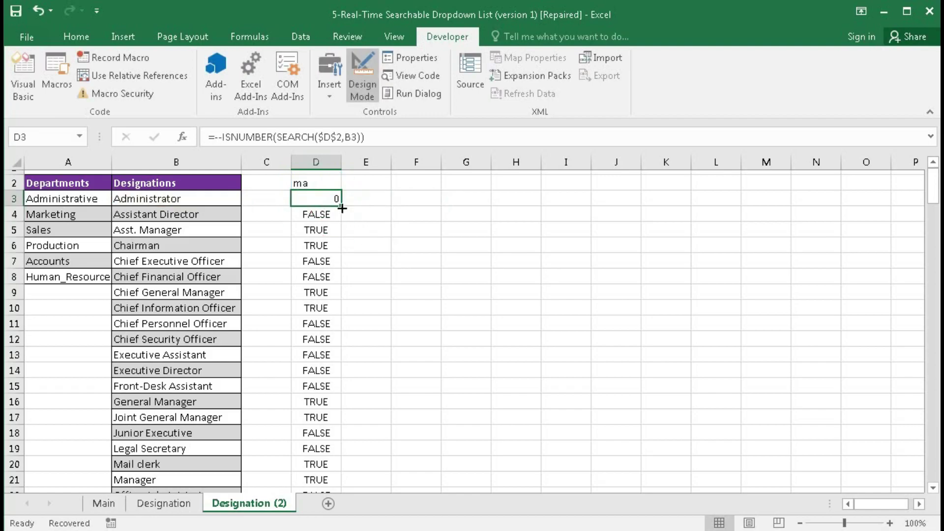
{"action": "double_click", "coordinate": [341, 207]}
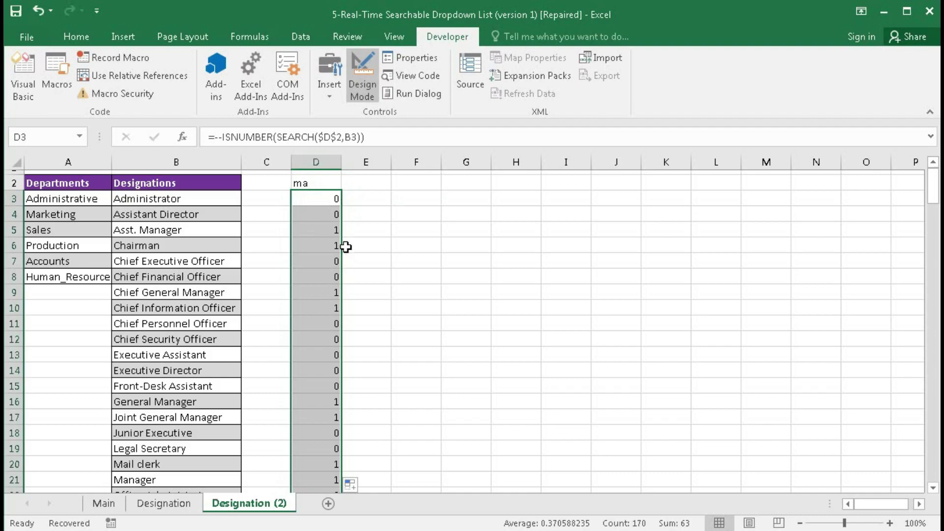
{"action": "left_click_drag", "start_coordinate": [332, 229], "coordinate": [329, 243]}
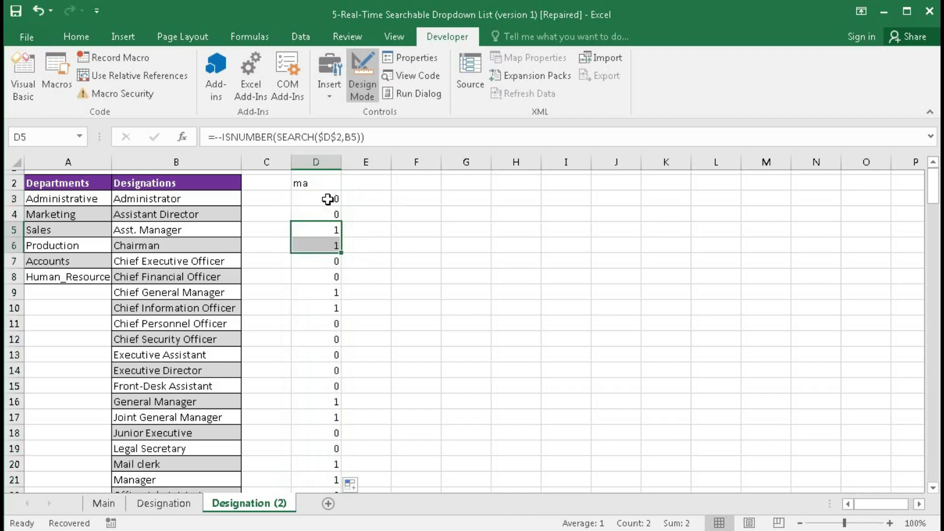
{"action": "left_click_drag", "start_coordinate": [328, 199], "coordinate": [324, 211]}
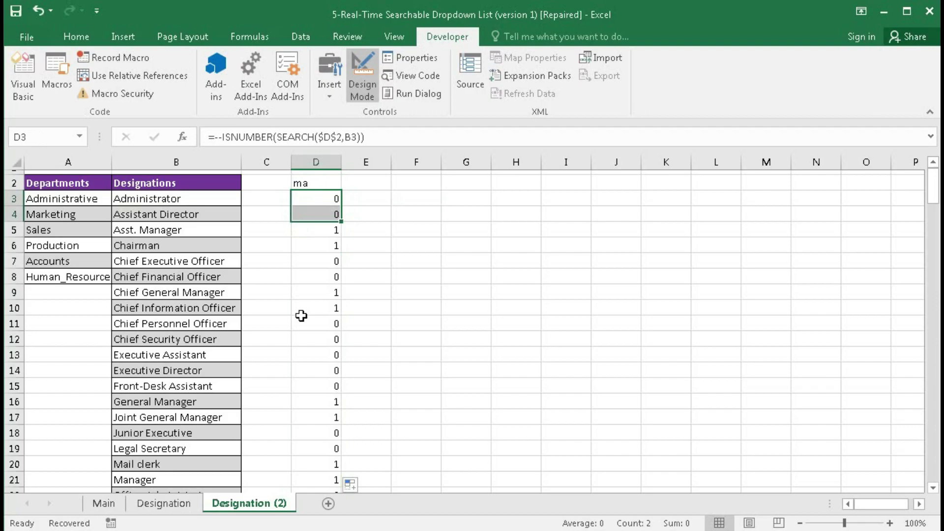
Begin an IF formula in E3 that tests D3=1 and uses COUNTIF as the value if true
{"action": "left_click", "coordinate": [364, 199]}
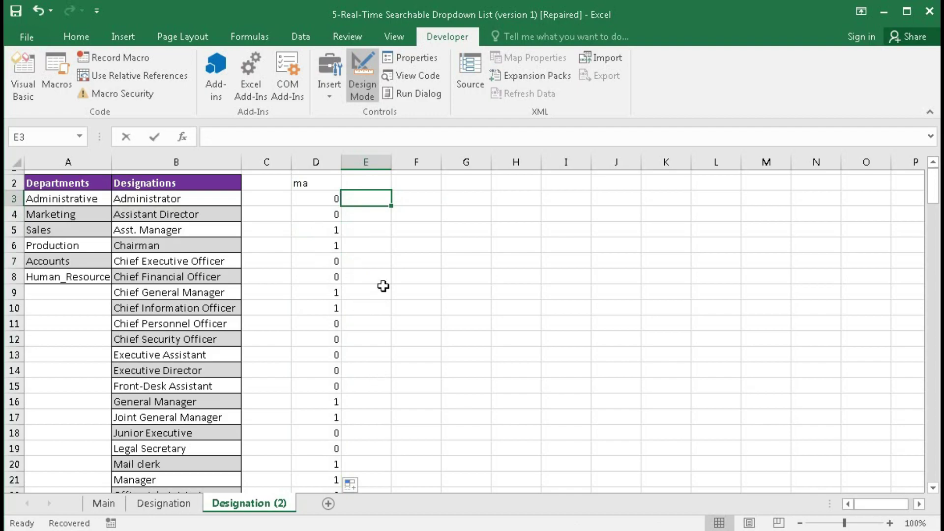
{"action": "type", "text": "="}
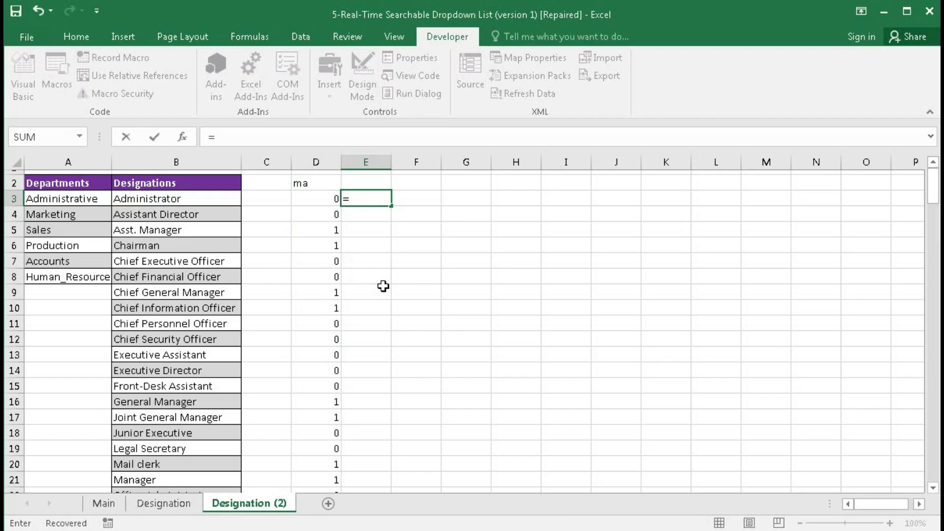
{"action": "type", "text": "if"}
{"action": "left_click", "coordinate": [323, 198]}
{"action": "type", "text": "="}
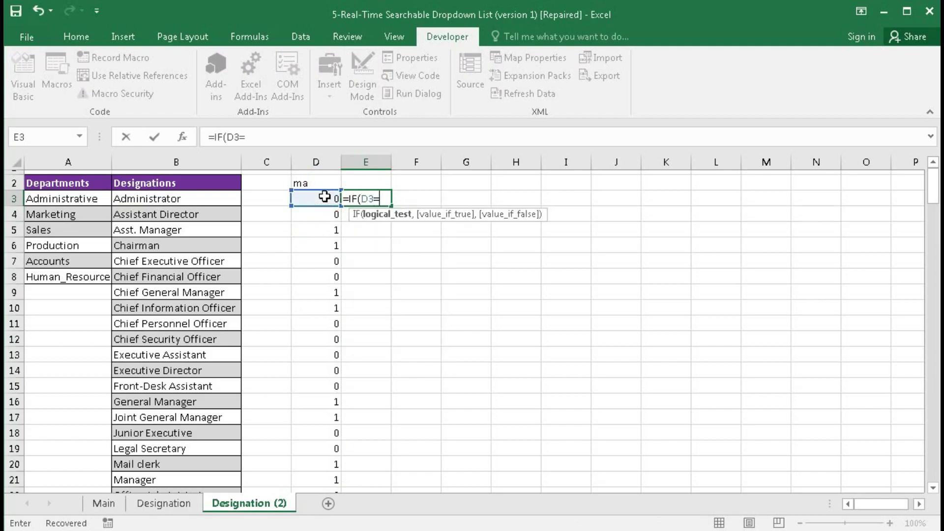
{"action": "type", "text": "1,"}
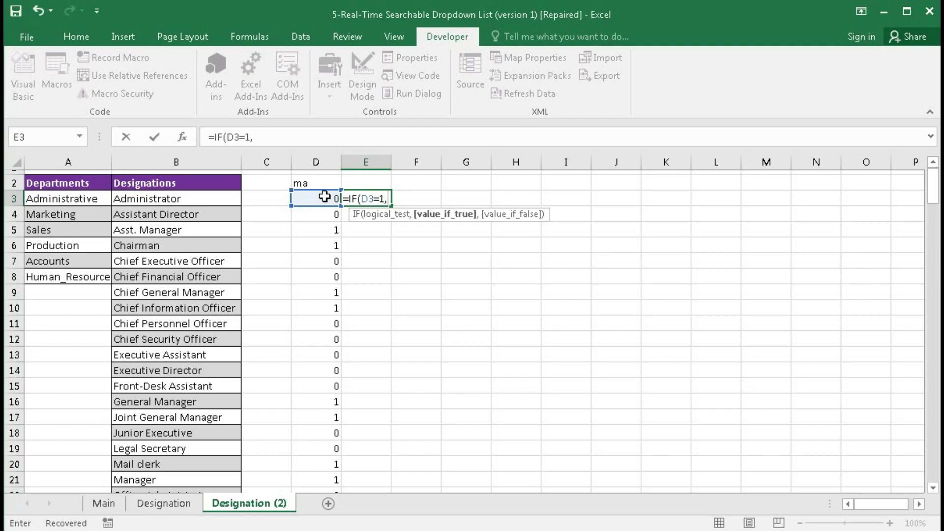
{"action": "type", "text": "count"}
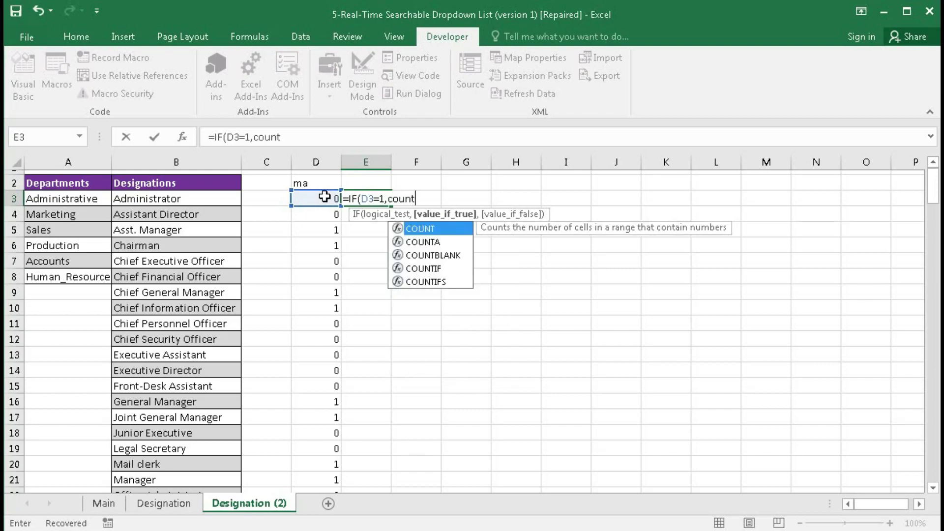
{"action": "type", "text": "if("}
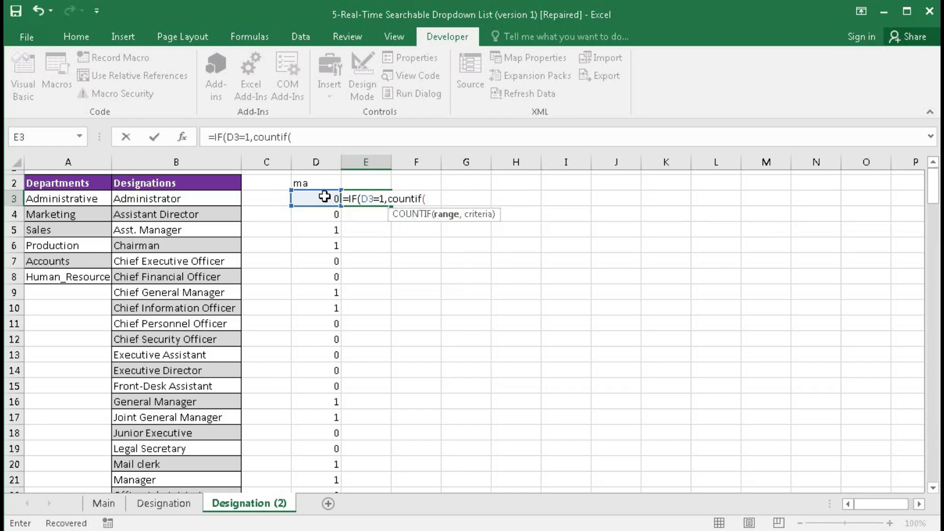
Give COUNTIF the expanding range $D$3:D3, set the IF formula's false value to 0, and try to enter it
{"action": "left_click", "coordinate": [325, 197]}
{"action": "key", "text": "F8"}
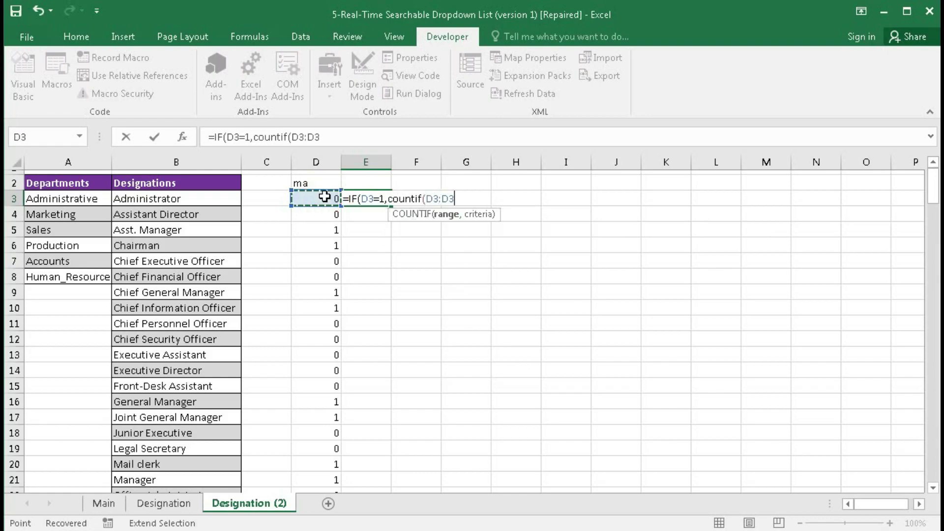
{"action": "left_click", "coordinate": [434, 199]}
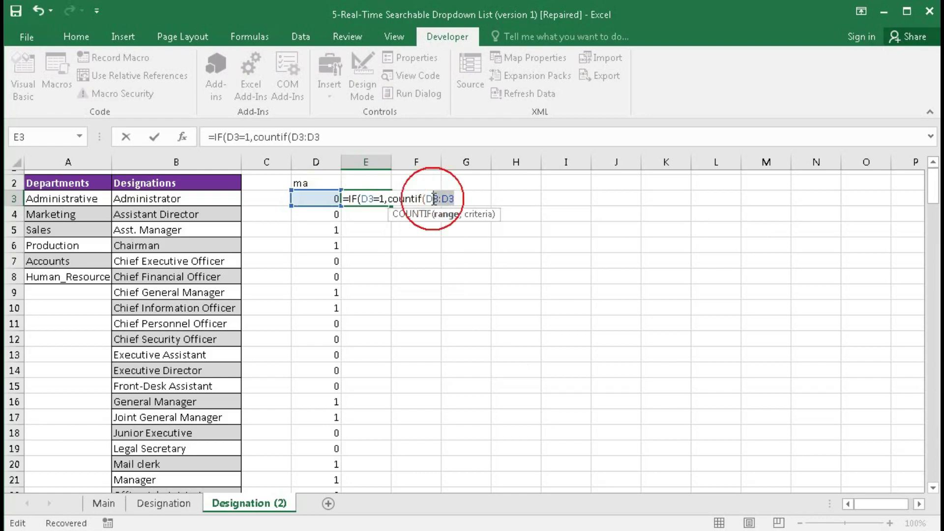
{"action": "key", "text": "F4"}
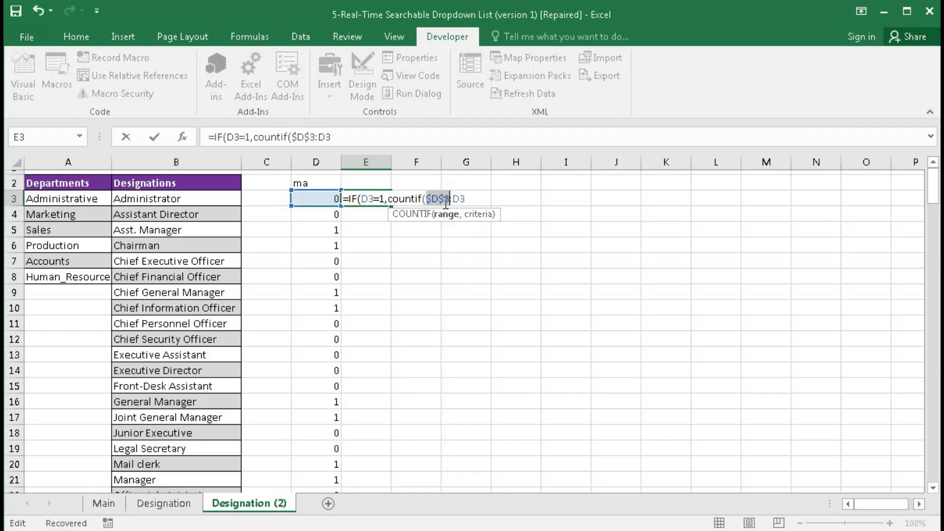
{"action": "left_click", "coordinate": [467, 199]}
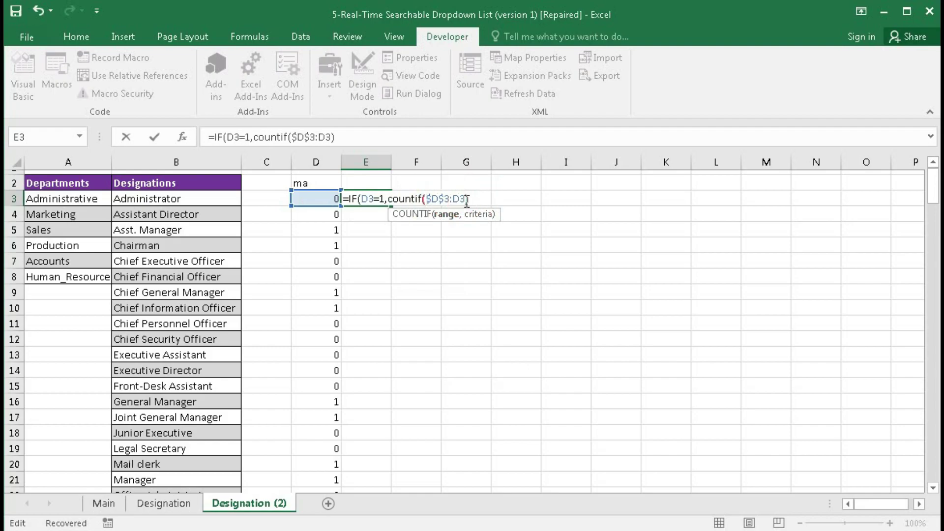
{"action": "key", "text": "Right"}
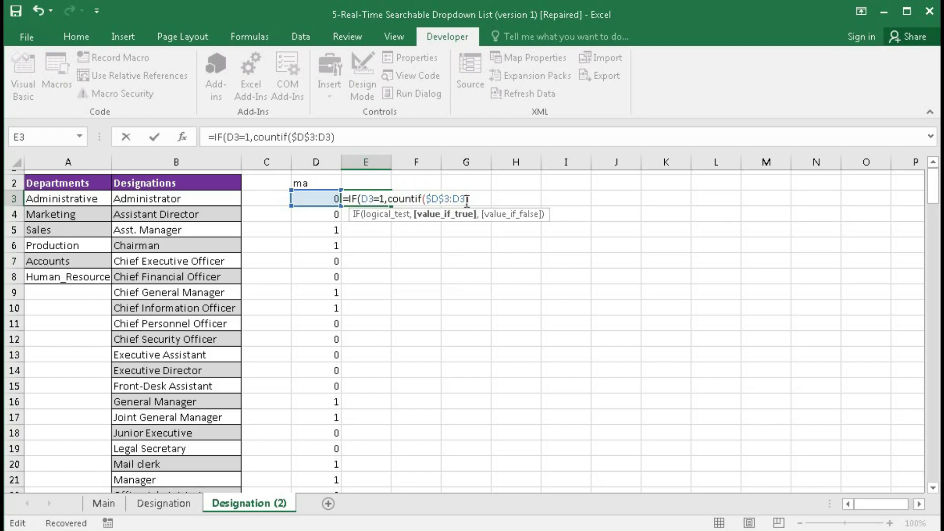
{"action": "type", "text": ",0"}
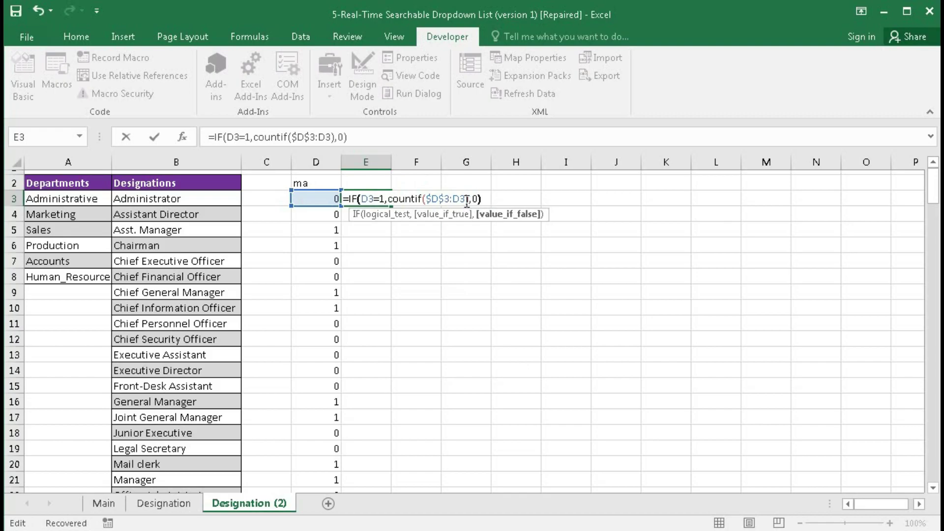
{"action": "key", "text": "Return"}
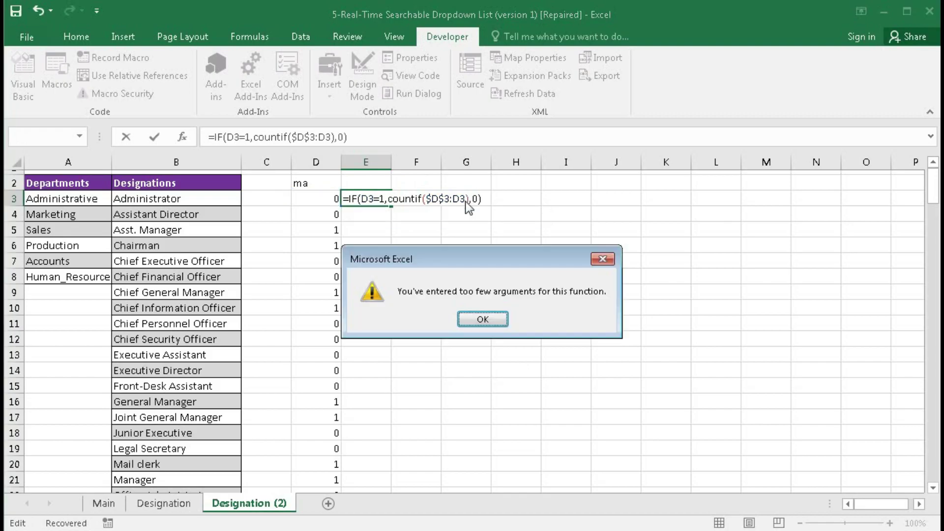
Add 1 as the COUNTIF criterion so E3 reads =IF(D3=1,COUNTIF($D$3:D3,1),0), and enter the formula
{"action": "left_click", "coordinate": [490, 315]}
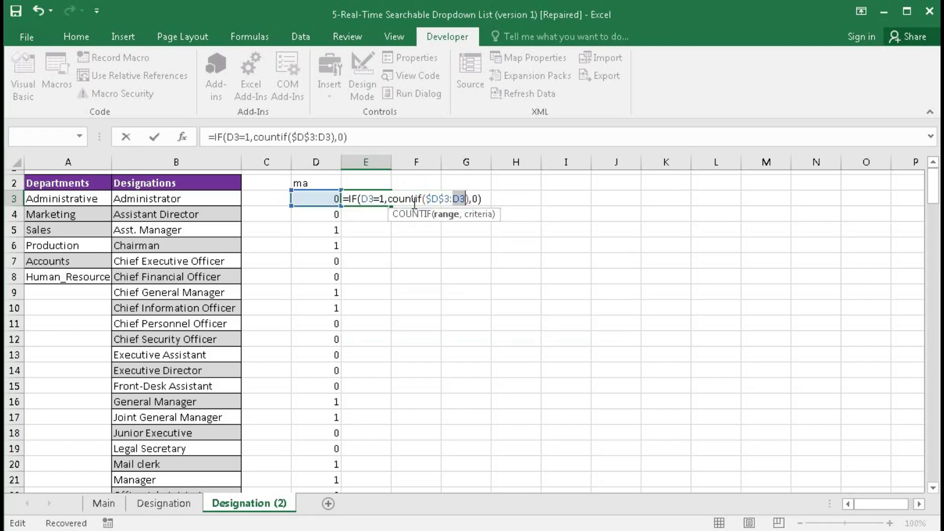
{"action": "left_click", "coordinate": [466, 199]}
{"action": "type", "text": ",1"}
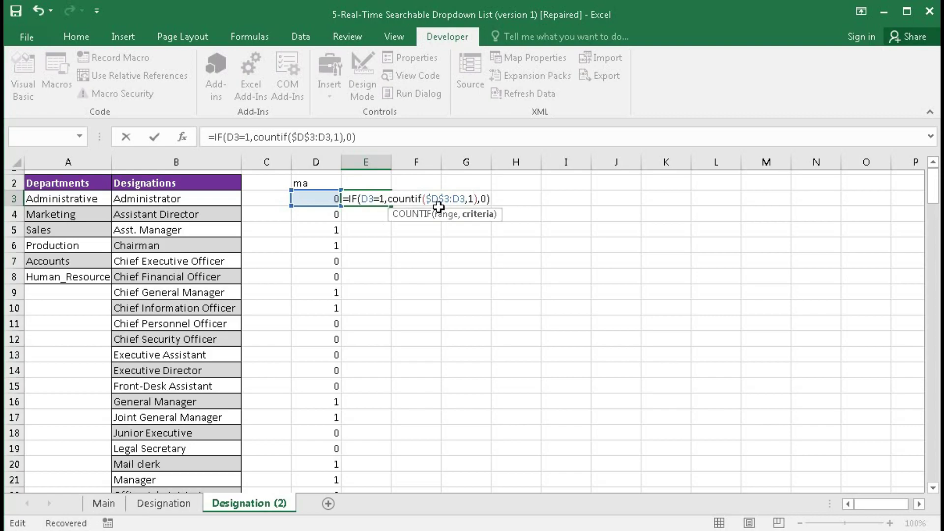
{"action": "key", "text": "Return"}
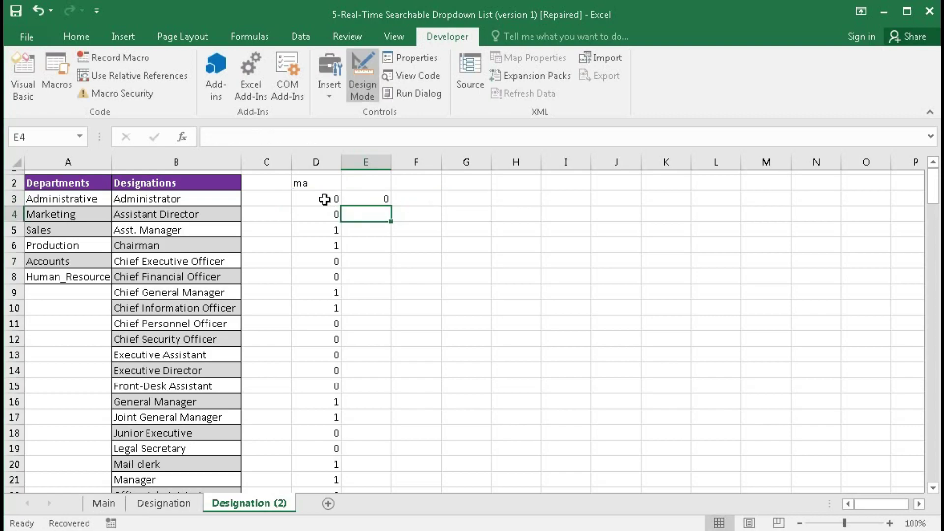
Fill the E3 formula down to E6 and inspect the ranges referenced in E5 and E6
{"action": "left_click", "coordinate": [382, 199]}
{"action": "left_click_drag", "start_coordinate": [391, 205], "coordinate": [392, 247]}
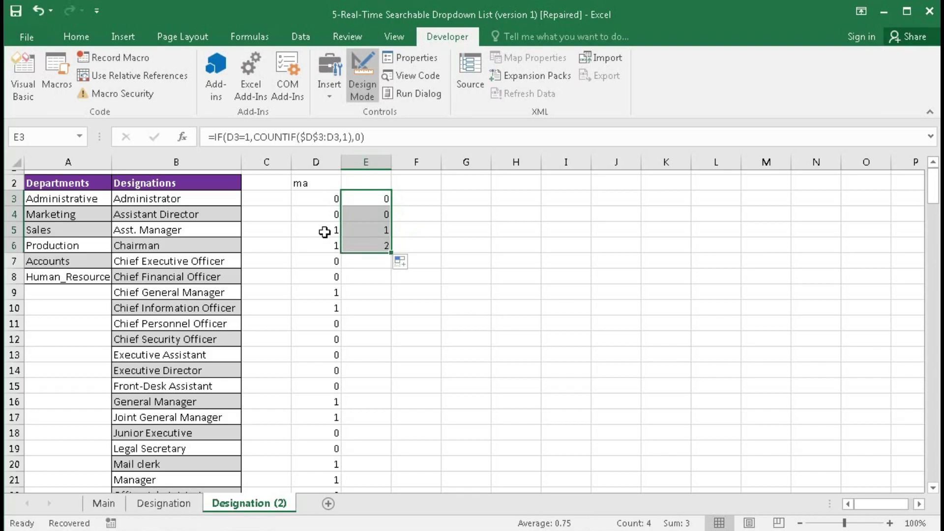
{"action": "double_click", "coordinate": [369, 230]}
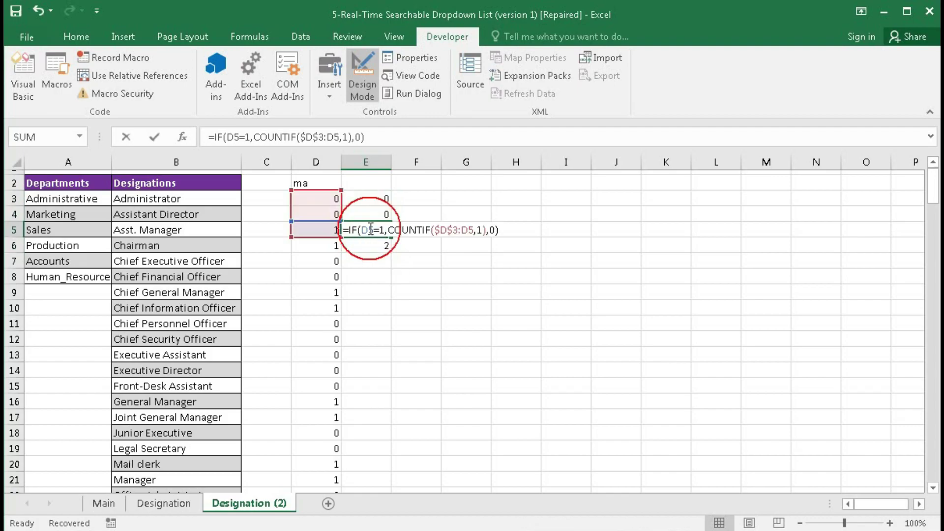
{"action": "key", "text": "Return"}
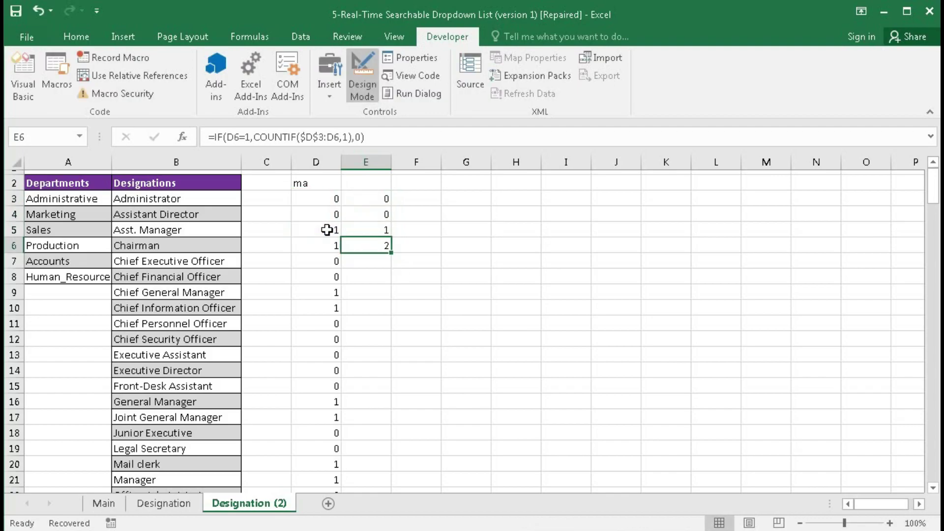
{"action": "double_click", "coordinate": [377, 245]}
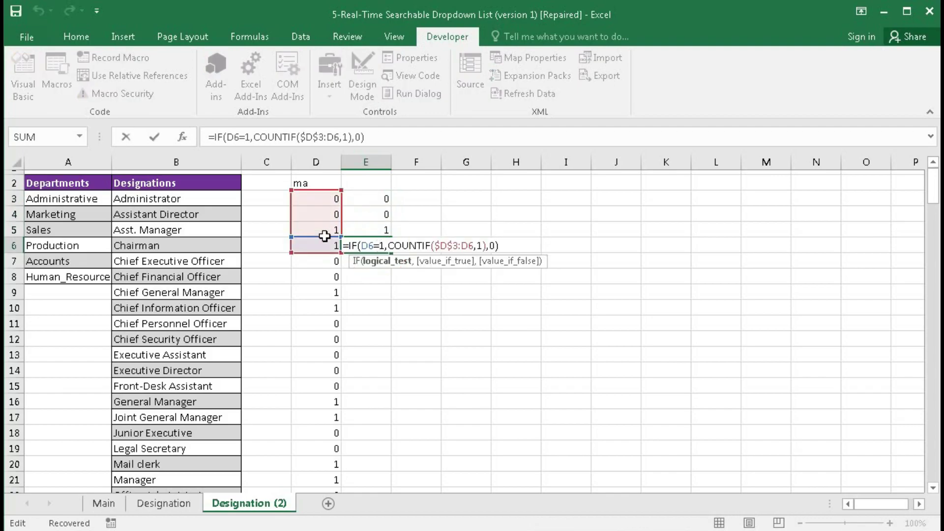
{"action": "key", "text": "Return"}
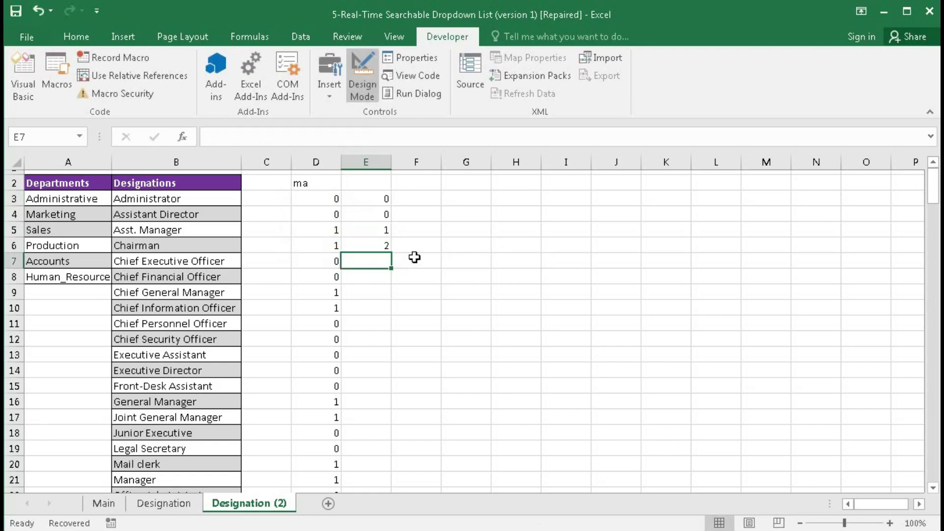
Extend the counting formula from E6 down to E172, the end of the designations list
{"action": "left_click", "coordinate": [389, 249]}
{"action": "left_click_drag", "start_coordinate": [391, 252], "coordinate": [382, 462]}
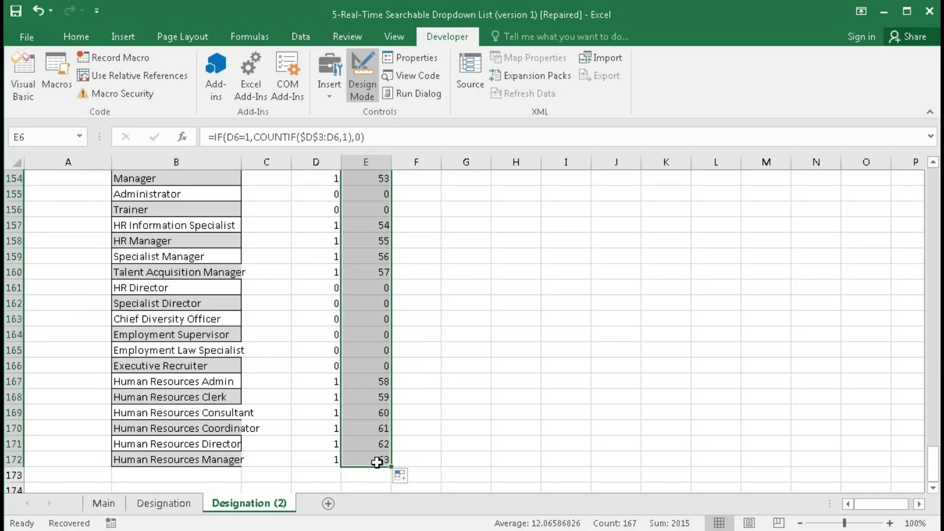
{"action": "scroll", "coordinate": [403, 424], "scroll_direction": "up", "scroll_amount": 16}
{"action": "scroll", "coordinate": [478, 423], "scroll_direction": "up", "scroll_amount": 1}
{"action": "left_click_drag", "start_coordinate": [933, 379], "coordinate": [933, 187]}
Start an INDEX formula in F3 with the designations range $B$3:$B$172 as its absolute array
{"action": "left_click", "coordinate": [408, 202]}
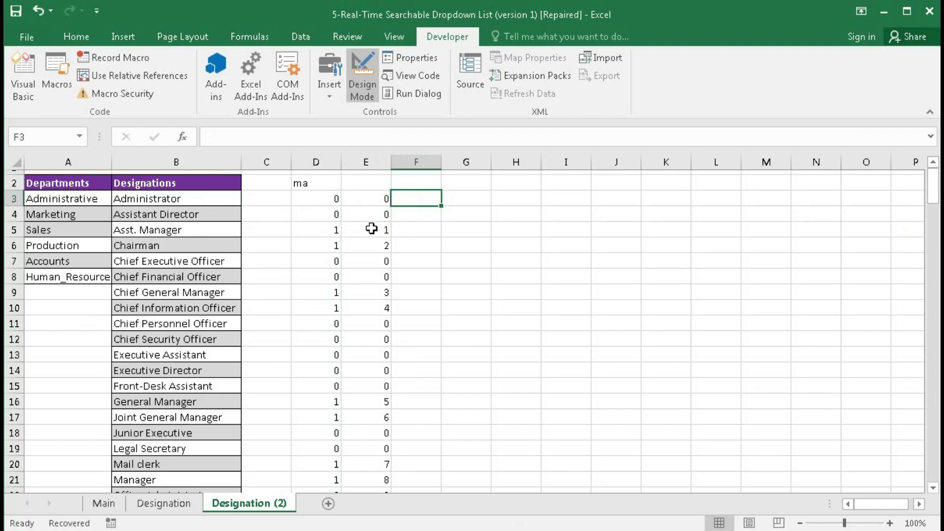
{"action": "type", "text": "=index"}
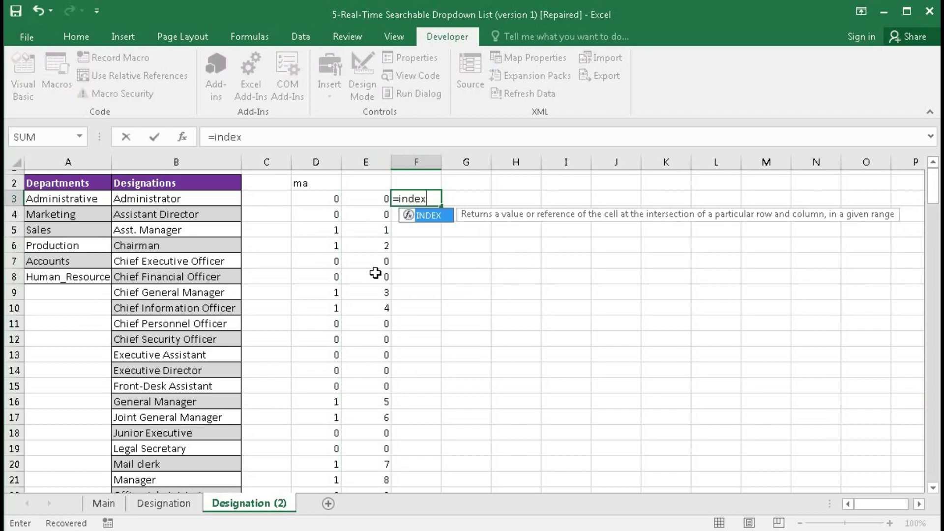
{"action": "key", "text": "Tab"}
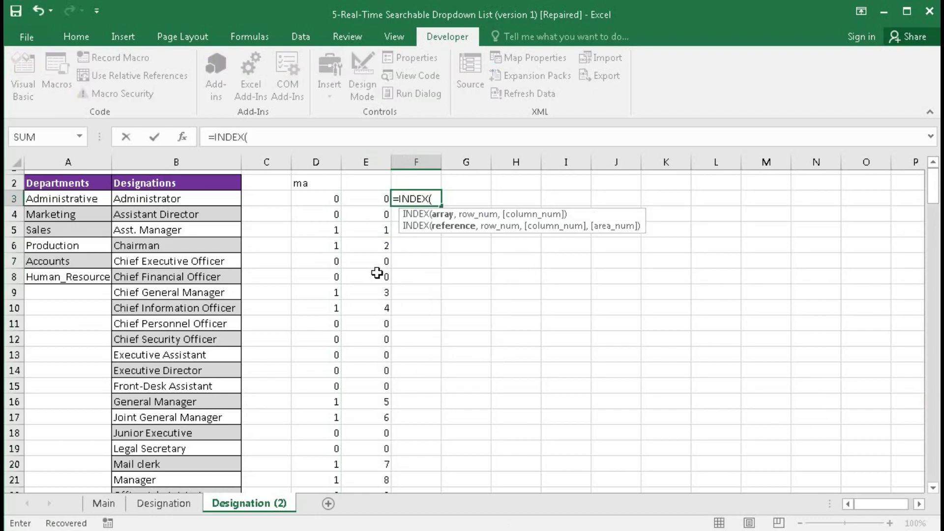
{"action": "left_click_drag", "start_coordinate": [187, 203], "coordinate": [170, 471]}
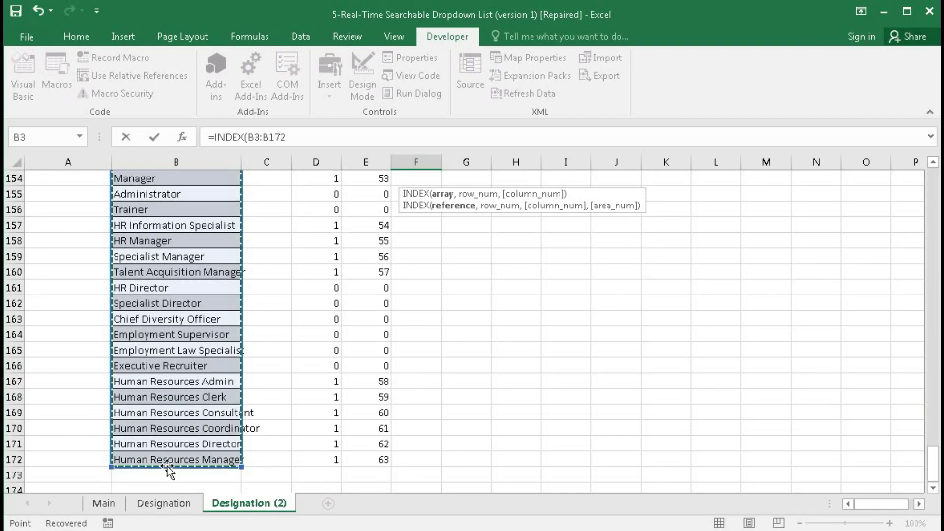
{"action": "left_click_drag", "start_coordinate": [934, 450], "coordinate": [935, 148]}
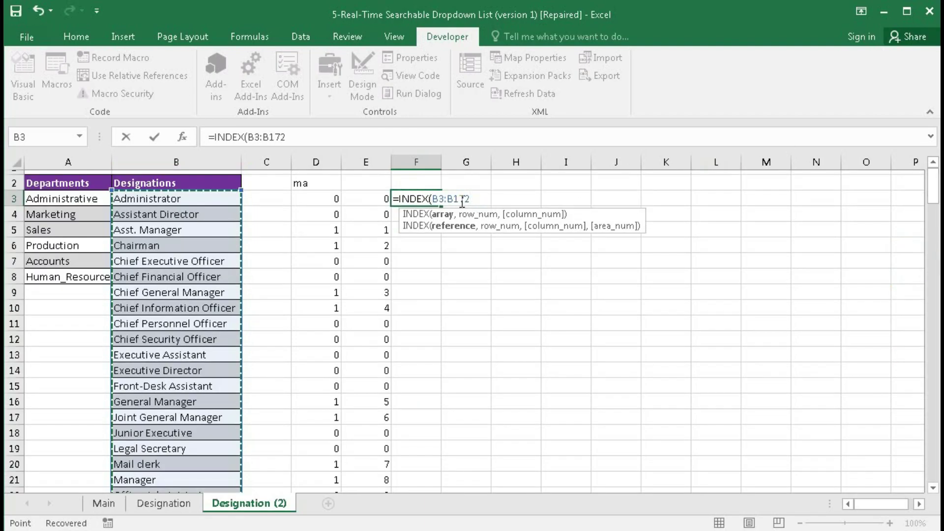
{"action": "key", "text": "F4"}
{"action": "type", "text": ","}
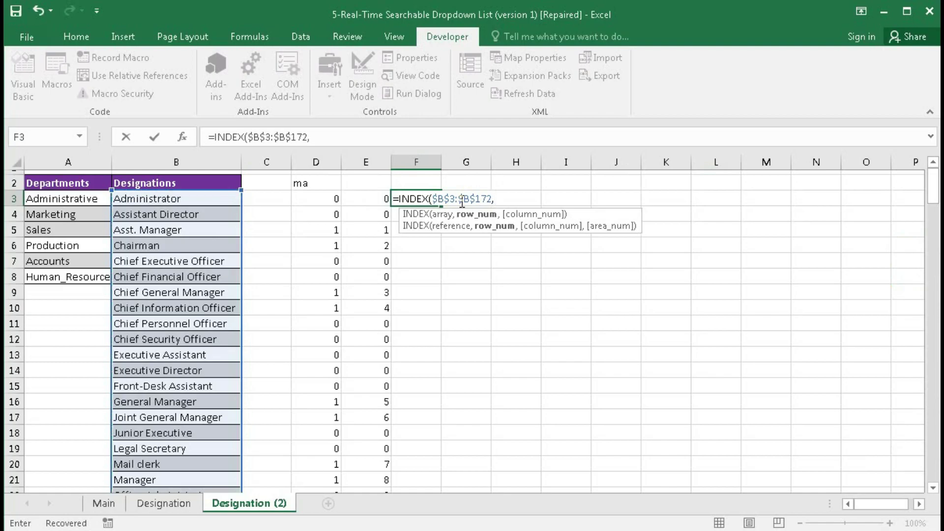
Nest a MATCH function as the row number of the F3 INDEX formula, with ROWS($E$3:E3) as its lookup value
{"action": "type", "text": "mat"}
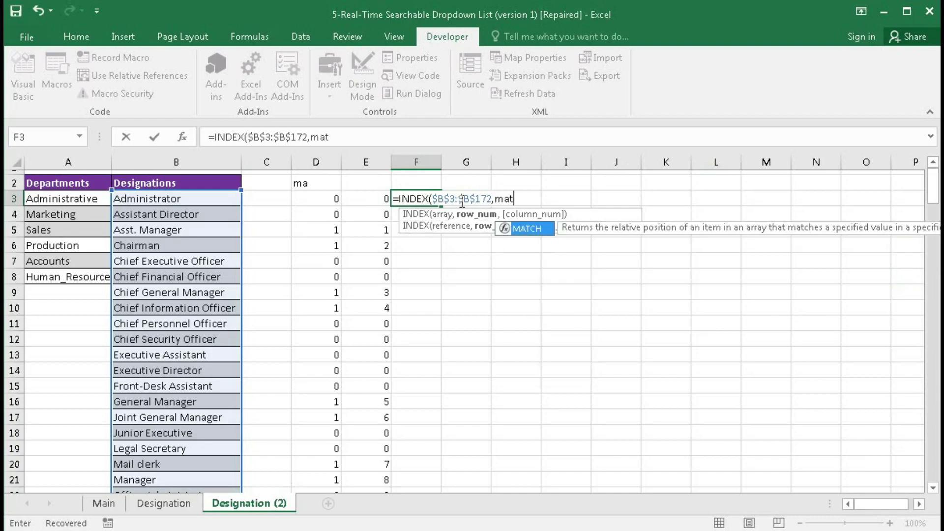
{"action": "key", "text": "Tab"}
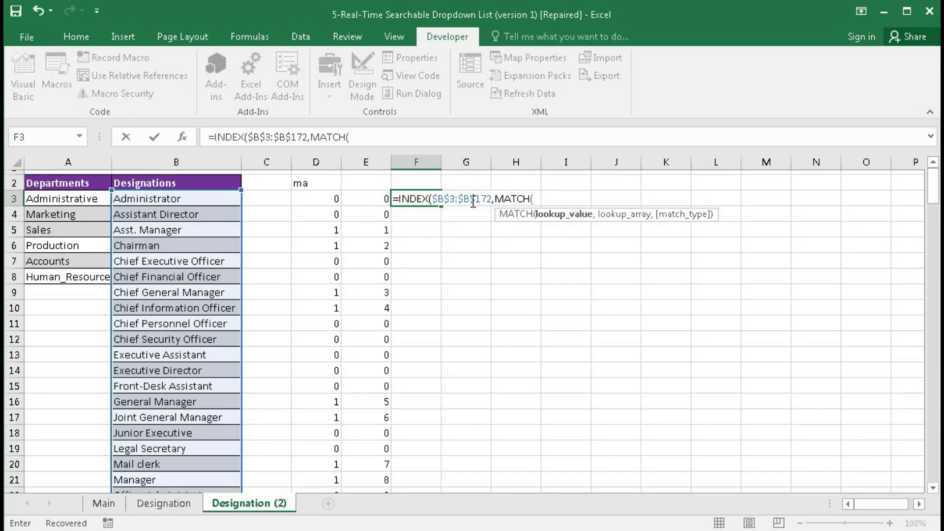
{"action": "type", "text": "ro"}
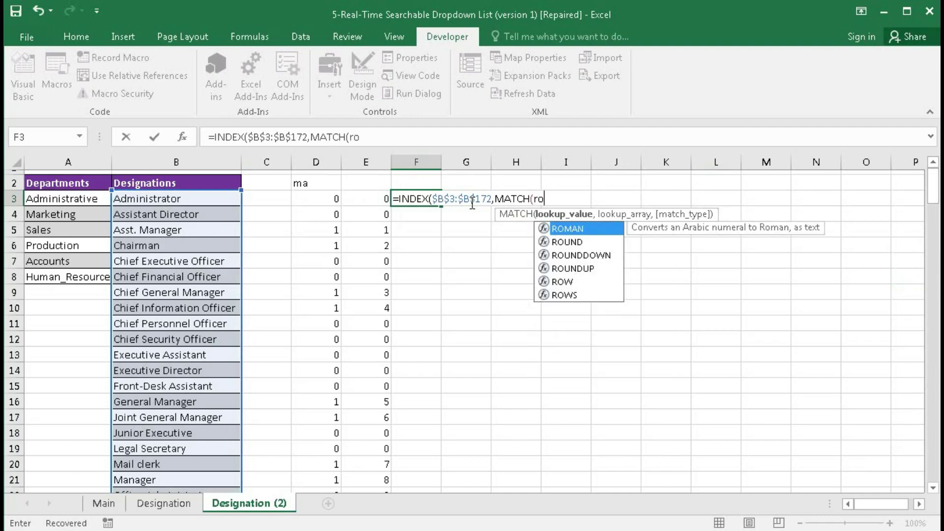
{"action": "type", "text": "ws("}
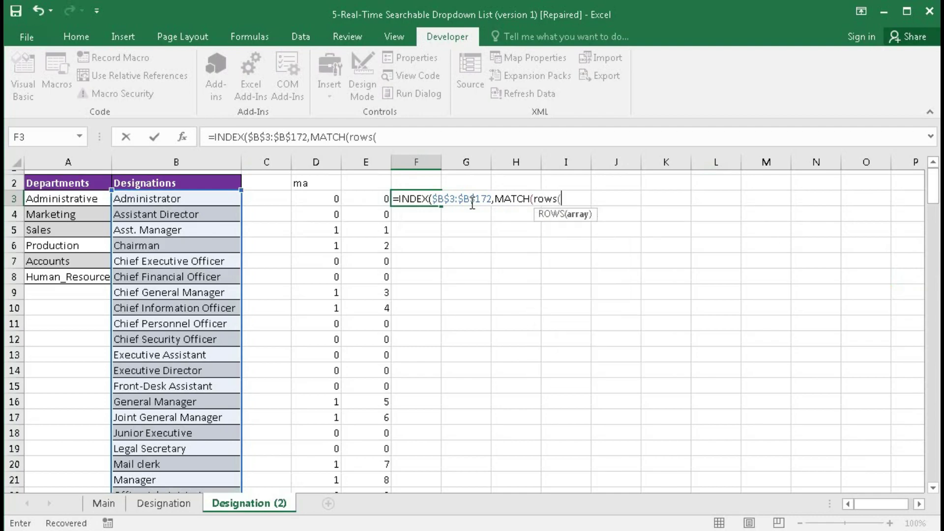
{"action": "left_click", "coordinate": [364, 197]}
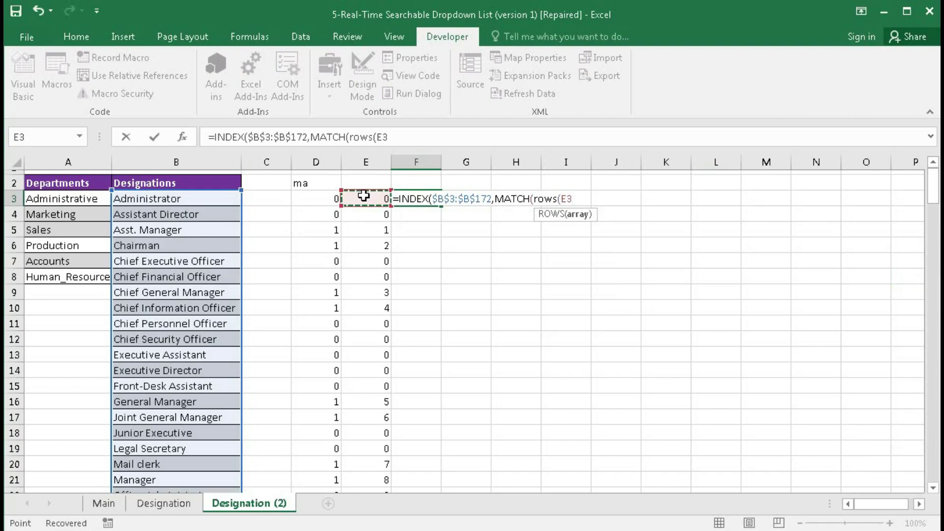
{"action": "key", "text": "F8"}
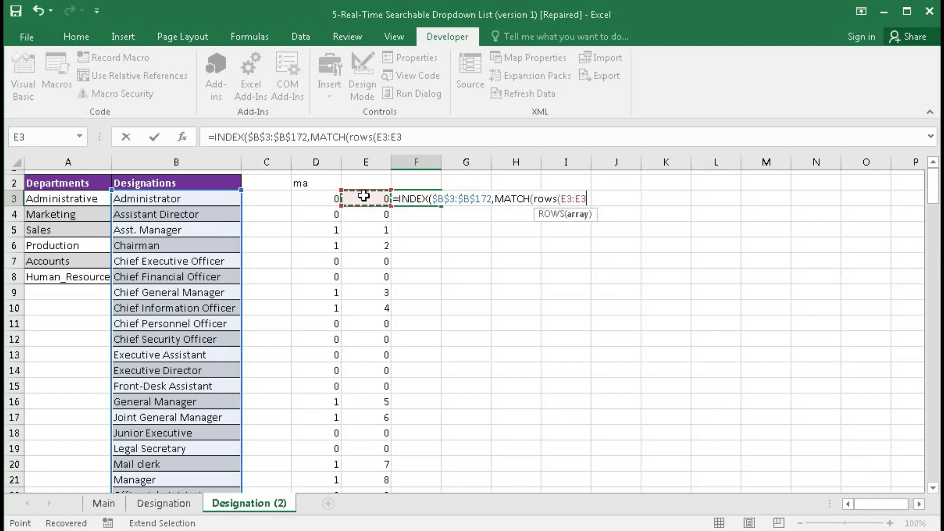
{"action": "left_click", "coordinate": [570, 199]}
{"action": "key", "text": "F4"}
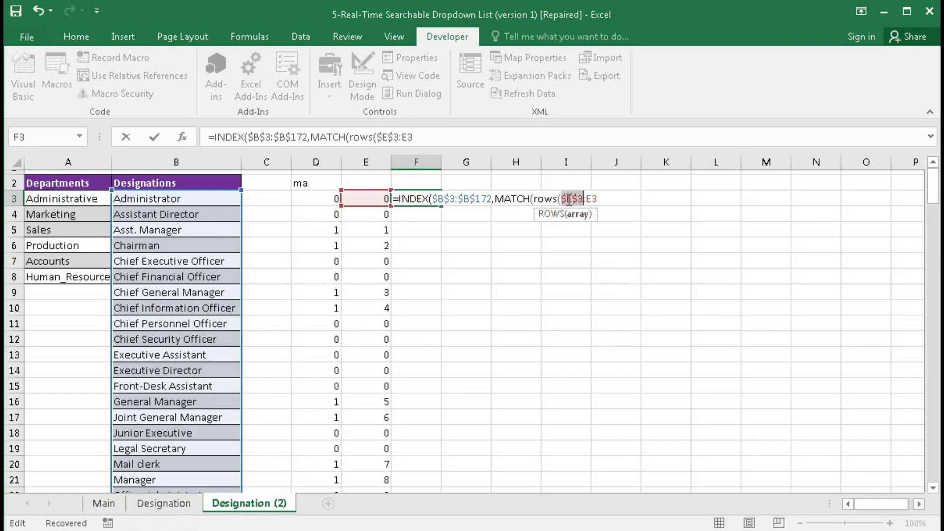
{"action": "left_click", "coordinate": [605, 198]}
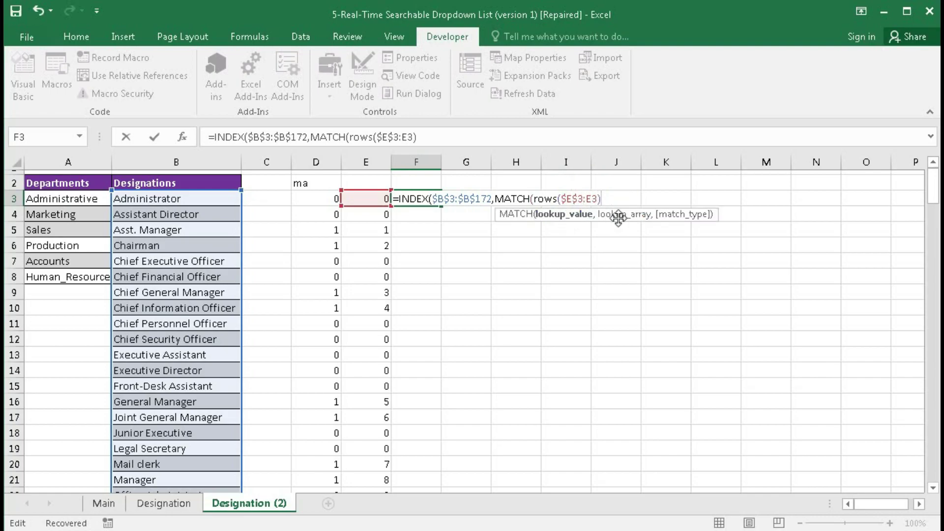
Complete the F3 MATCH with lookup array E3:E172 and exact match type 0, close both functions and enter the formula
{"action": "type", "text": ","}
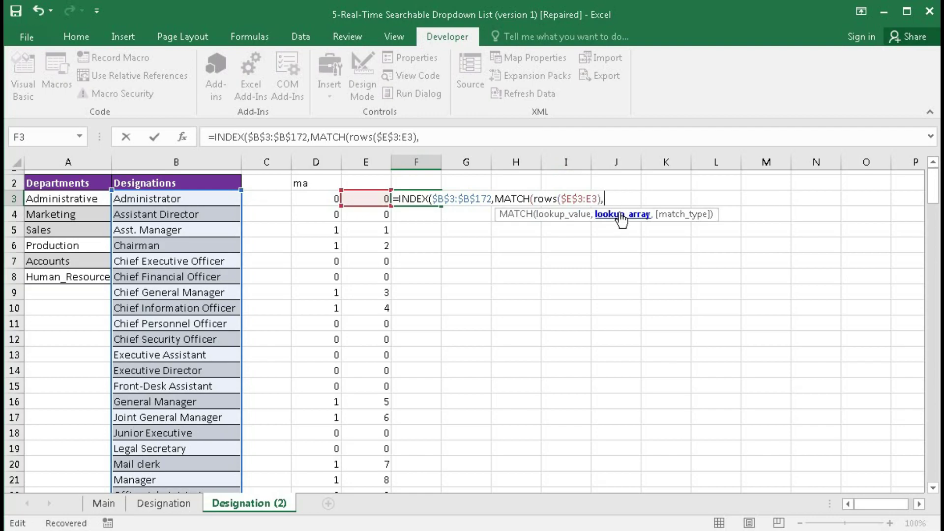
{"action": "left_click_drag", "start_coordinate": [380, 199], "coordinate": [380, 443]}
{"action": "type", "text": ","}
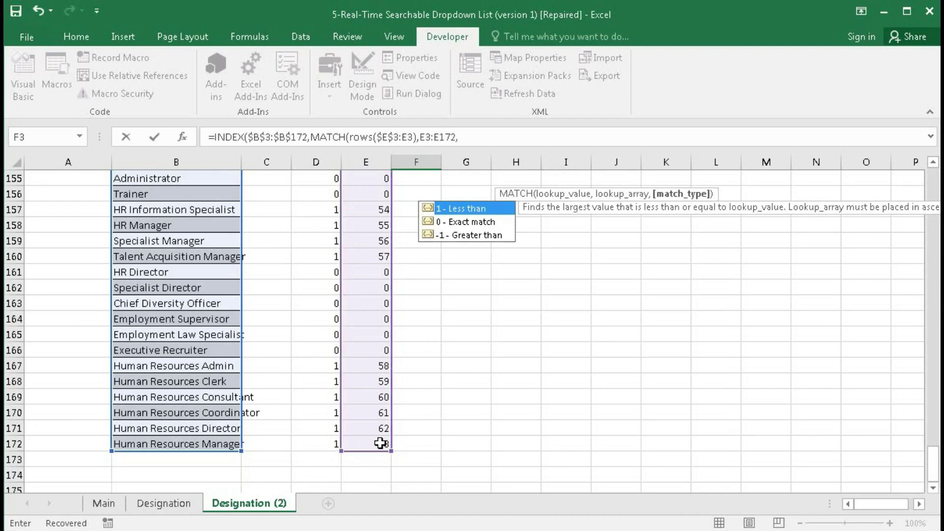
{"action": "type", "text": "0)"}
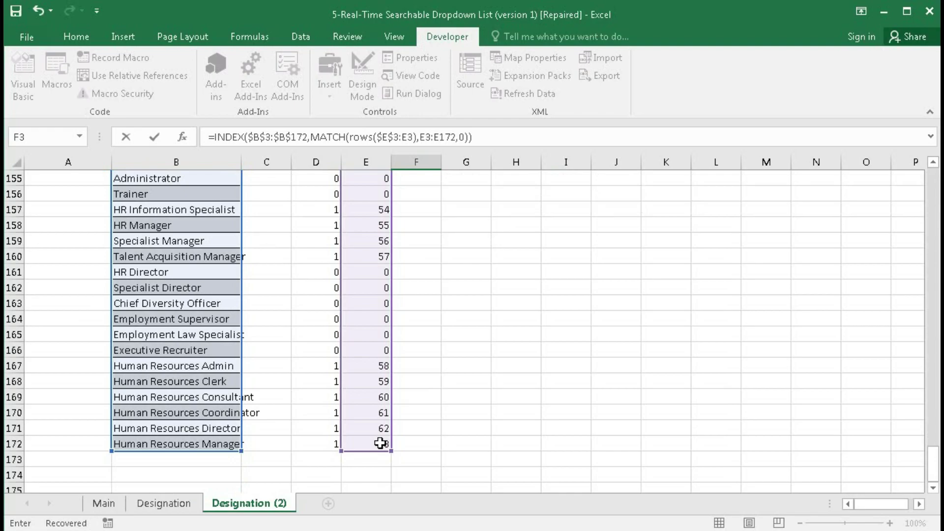
{"action": "key", "text": "Return"}
{"action": "scroll", "coordinate": [441, 445], "scroll_direction": "up", "scroll_amount": 1}
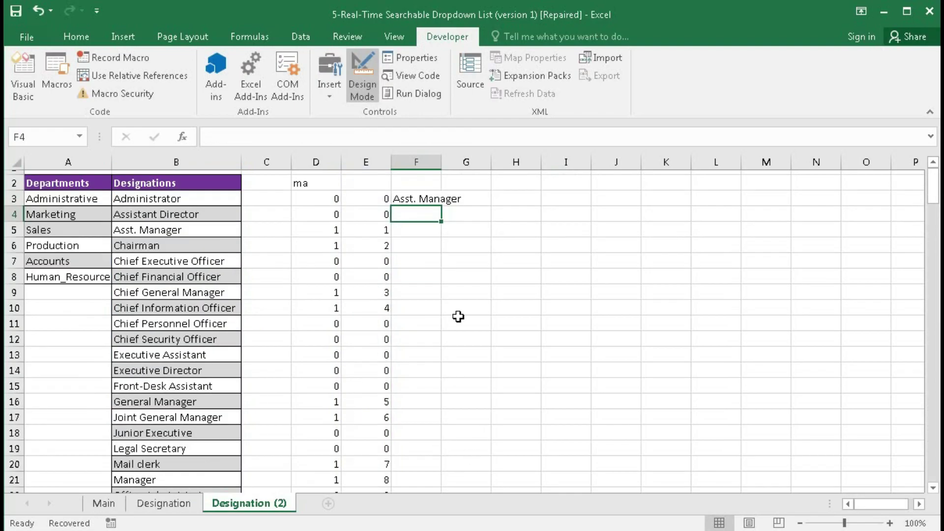
Fill the F3 formula down to F172, fit column F's width to its contents, and review the extracted designations
{"action": "double_click", "coordinate": [441, 163]}
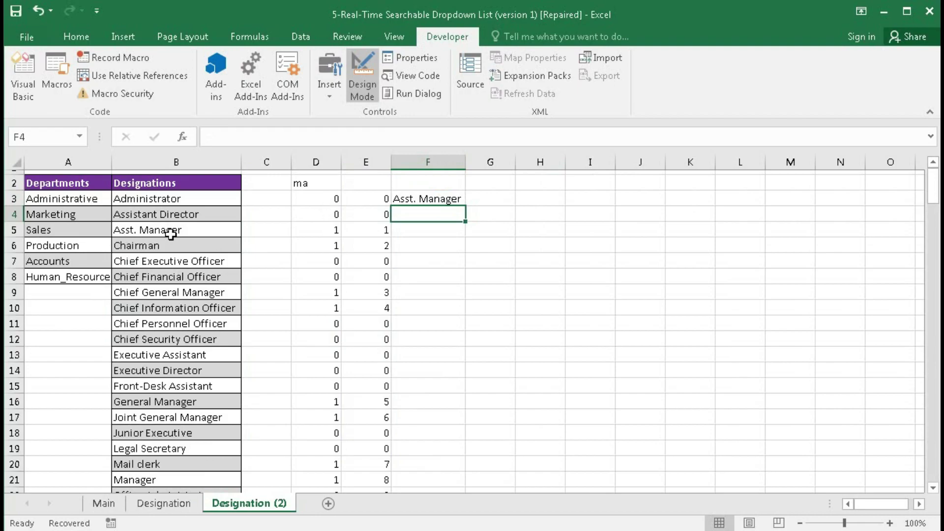
{"action": "left_click", "coordinate": [458, 203]}
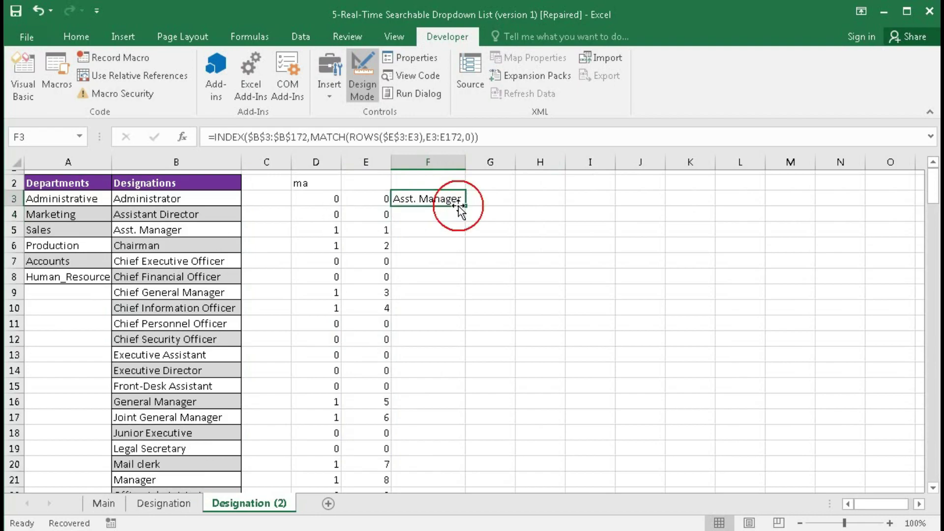
{"action": "double_click", "coordinate": [464, 204]}
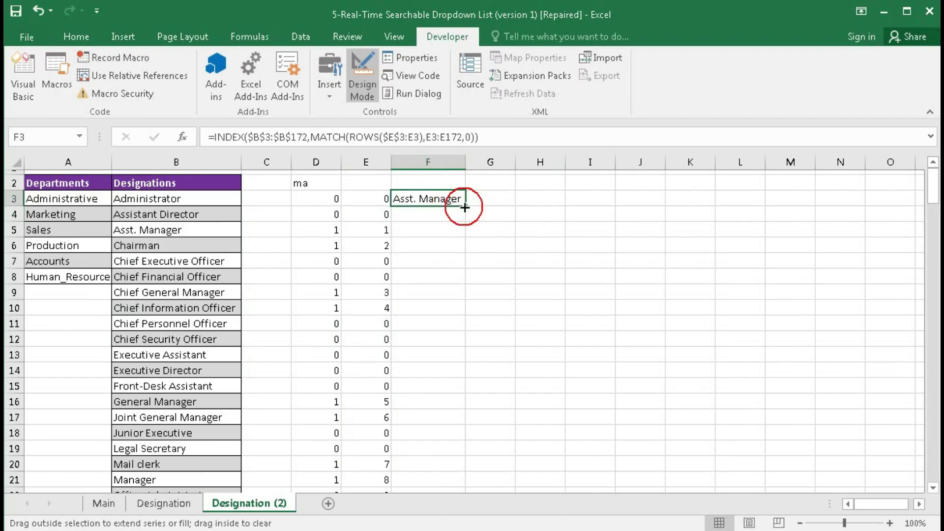
{"action": "double_click", "coordinate": [465, 162]}
{"action": "scroll", "coordinate": [464, 284], "scroll_direction": "down", "scroll_amount": 4}
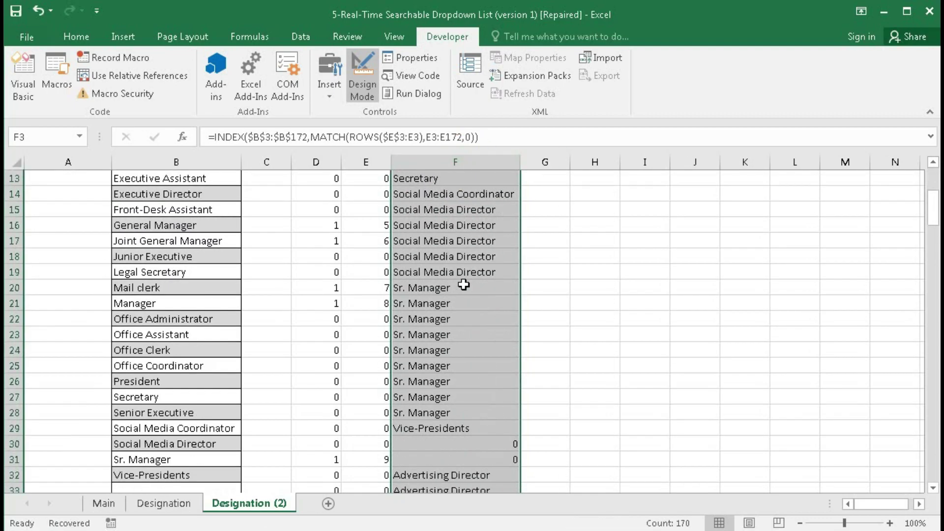
{"action": "scroll", "coordinate": [464, 285], "scroll_direction": "down", "scroll_amount": 3}
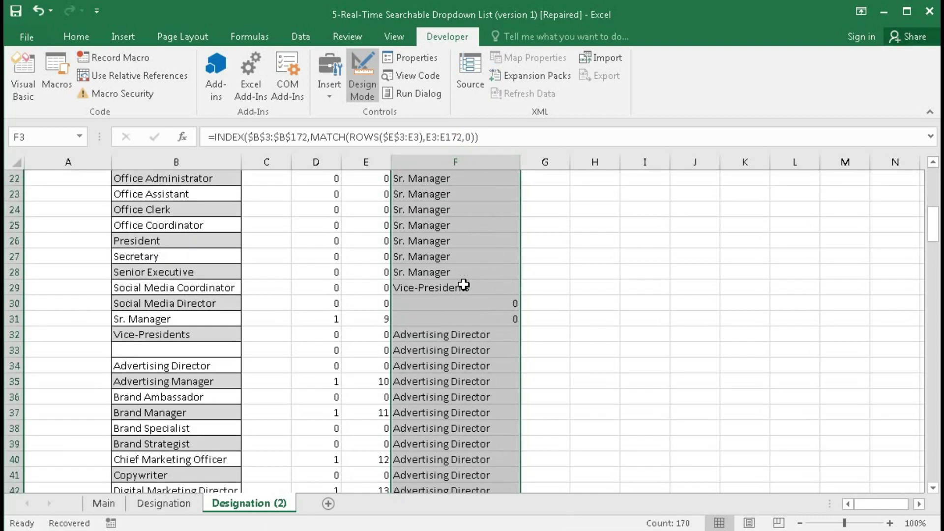
{"action": "scroll", "coordinate": [464, 285], "scroll_direction": "up", "scroll_amount": 7}
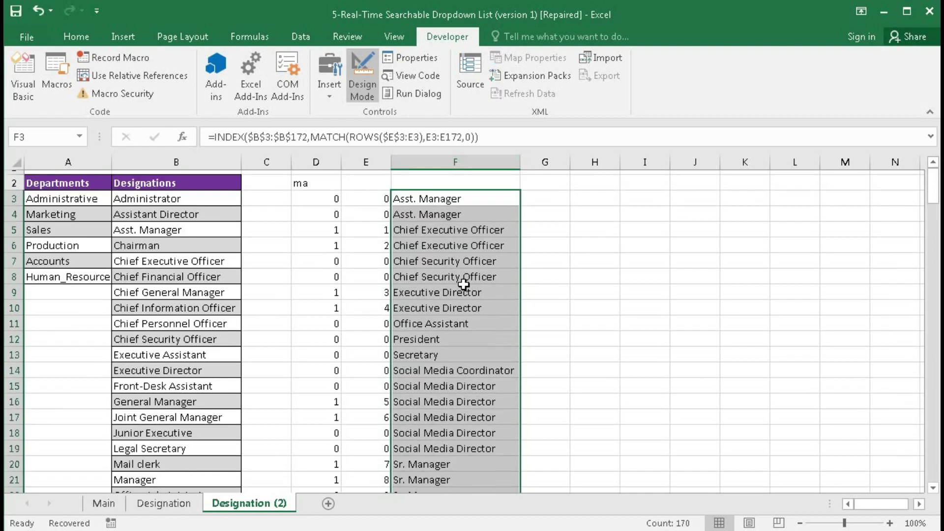
Make the MATCH lookup array in F3 absolute as $E$3:$E$172 and enter the formula
{"action": "left_click", "coordinate": [451, 199]}
{"action": "double_click", "coordinate": [451, 200]}
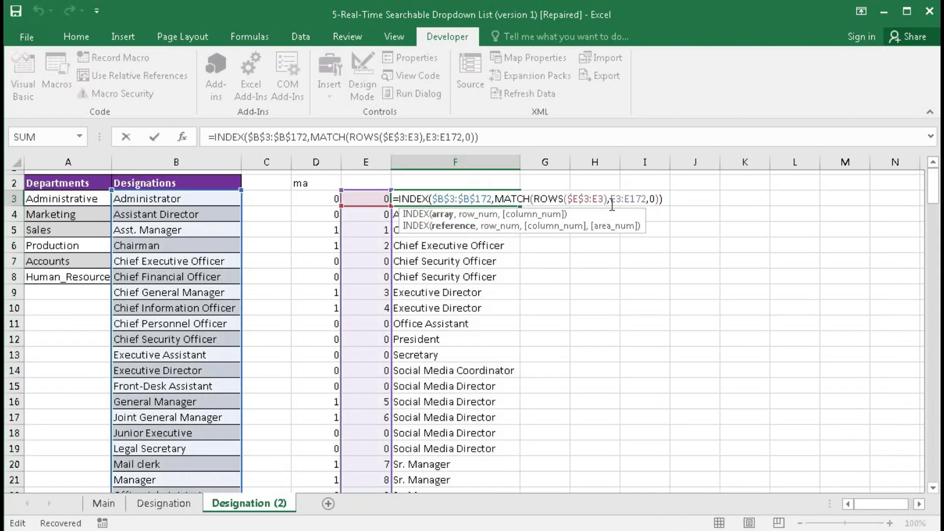
{"action": "left_click_drag", "start_coordinate": [610, 201], "coordinate": [647, 202]}
{"action": "key", "text": "F4"}
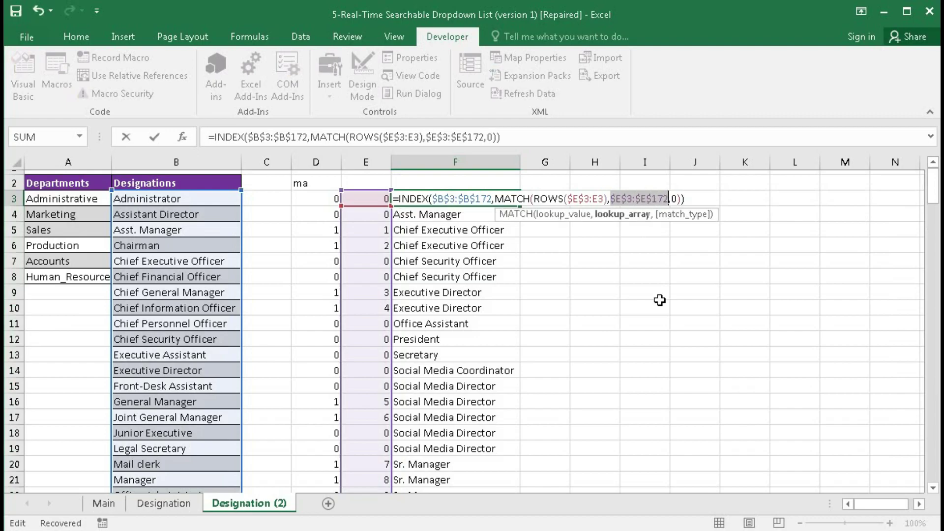
{"action": "key", "text": "Return"}
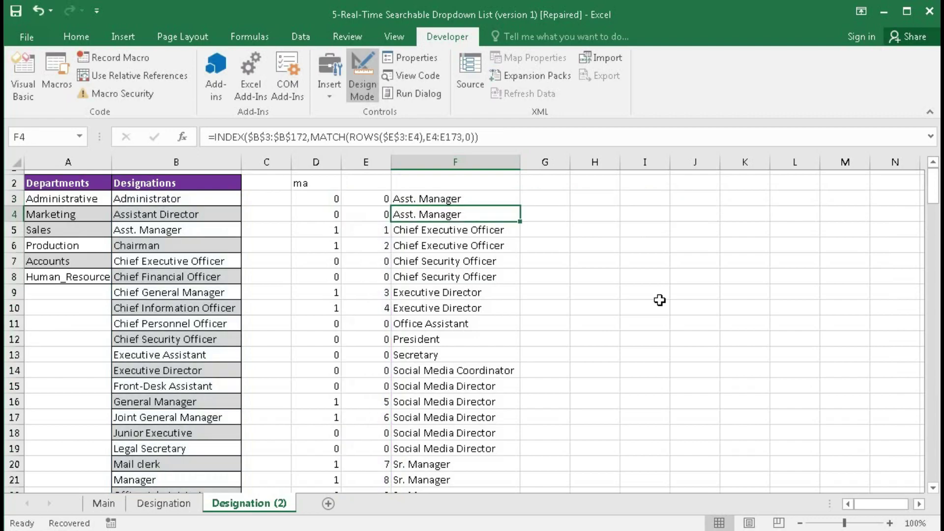
Refill the corrected F3 formula down to F172 and check the extracted list through its last entries
{"action": "left_click", "coordinate": [512, 200]}
{"action": "double_click", "coordinate": [523, 207]}
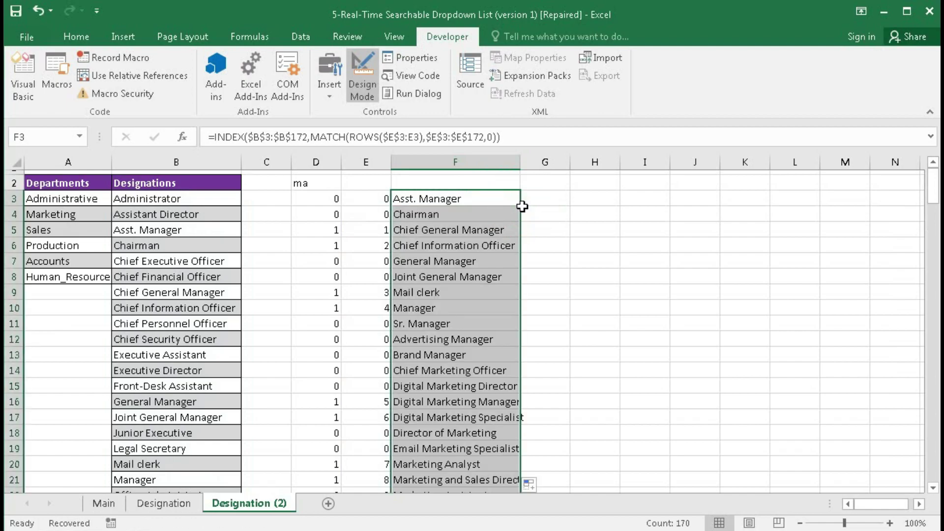
{"action": "scroll", "coordinate": [476, 309], "scroll_direction": "down", "scroll_amount": 4}
{"action": "scroll", "coordinate": [476, 311], "scroll_direction": "down", "scroll_amount": 15}
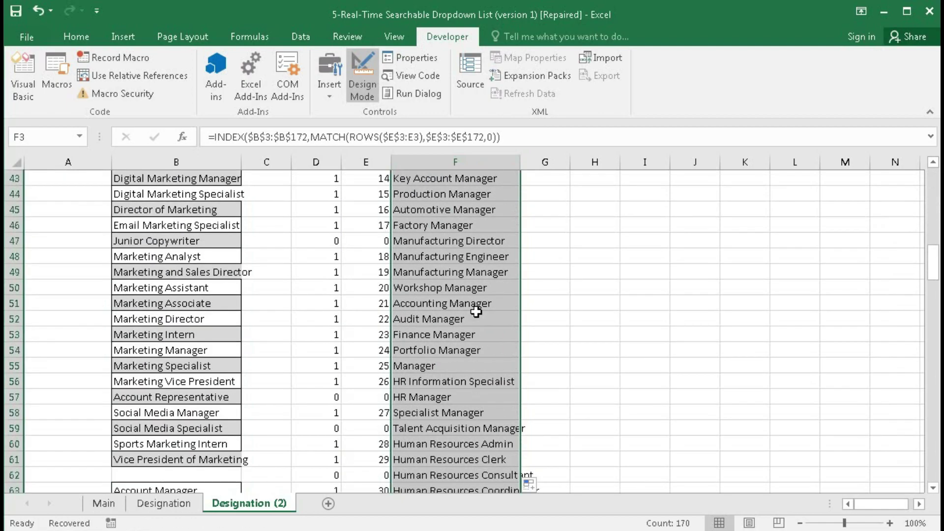
{"action": "scroll", "coordinate": [476, 312], "scroll_direction": "down", "scroll_amount": 4}
{"action": "scroll", "coordinate": [476, 312], "scroll_direction": "up", "scroll_amount": 3}
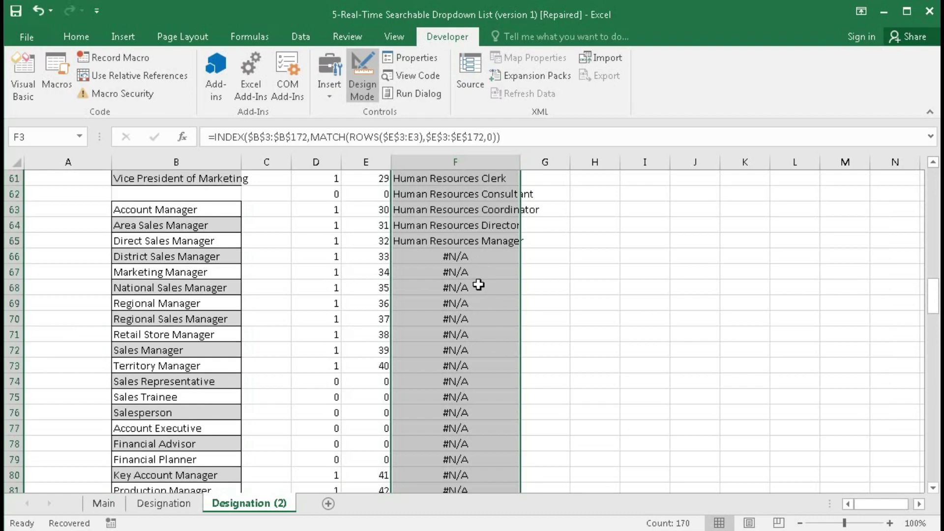
{"action": "scroll", "coordinate": [455, 290], "scroll_direction": "up", "scroll_amount": 5}
{"action": "scroll", "coordinate": [455, 290], "scroll_direction": "up", "scroll_amount": 15}
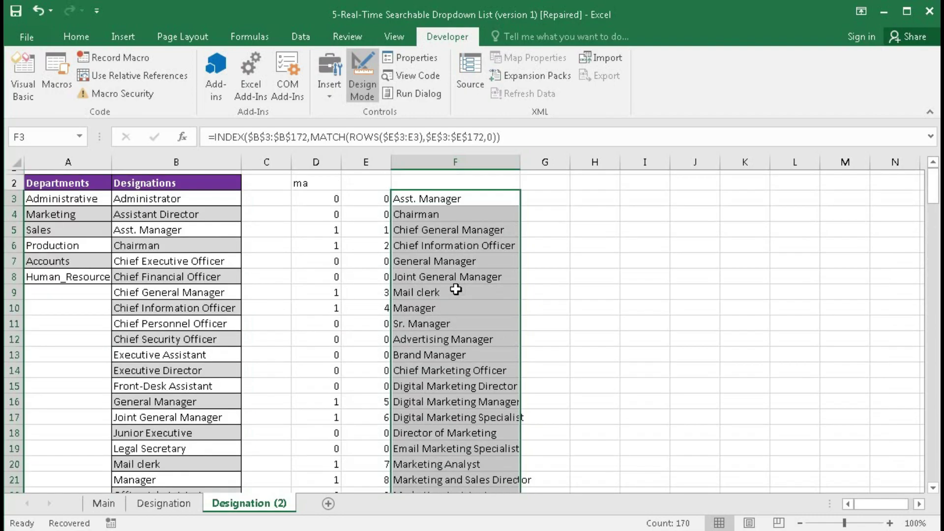
Wrap the F3 INDEX formula in IFERROR with an empty string "" as the error value, and enter it
{"action": "left_click", "coordinate": [404, 197]}
{"action": "double_click", "coordinate": [404, 197]}
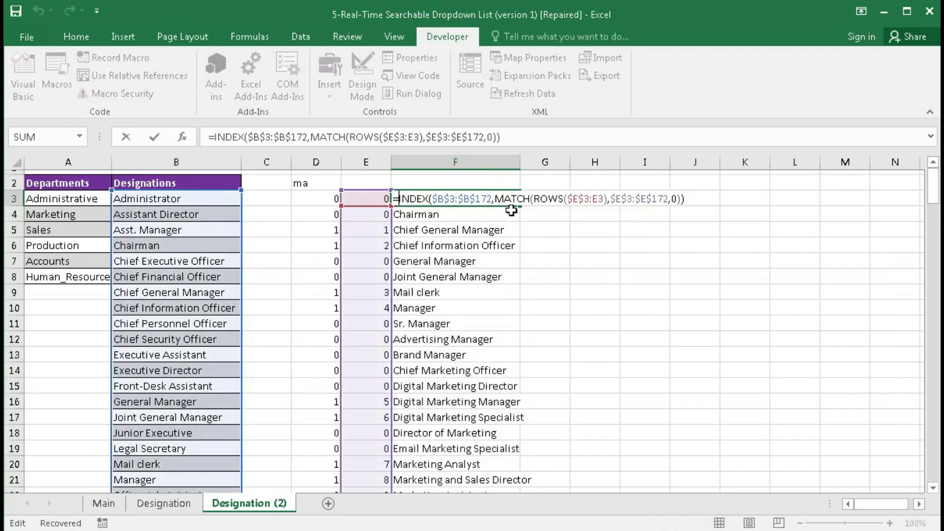
{"action": "type", "text": "IFE"}
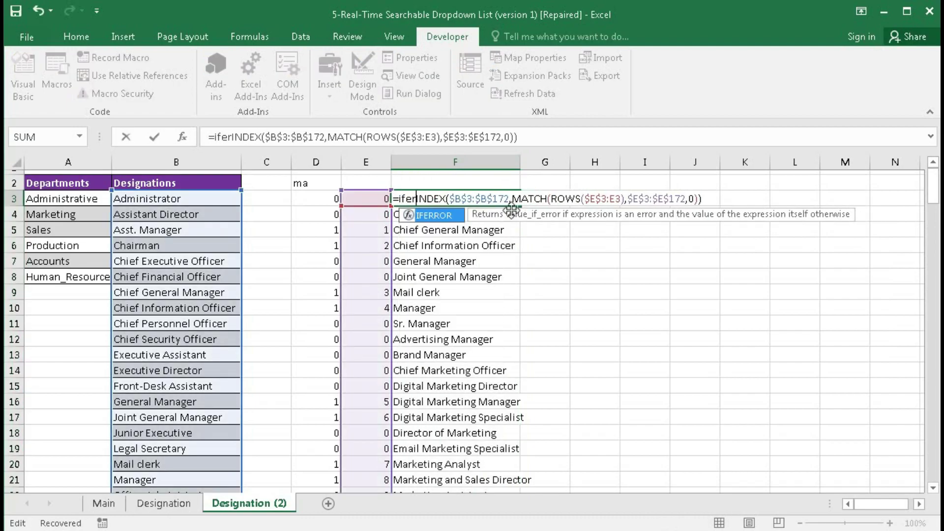
{"action": "key", "text": "Tab"}
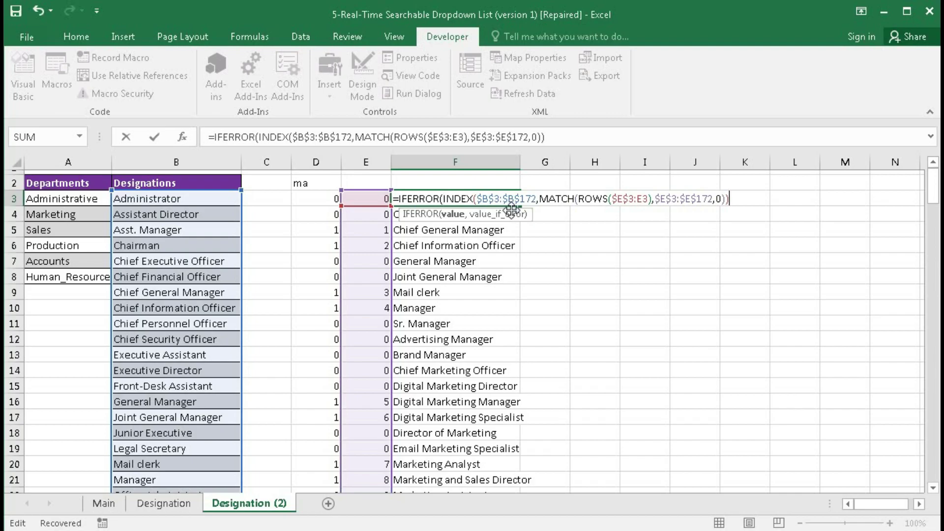
{"action": "type", "text": ","}
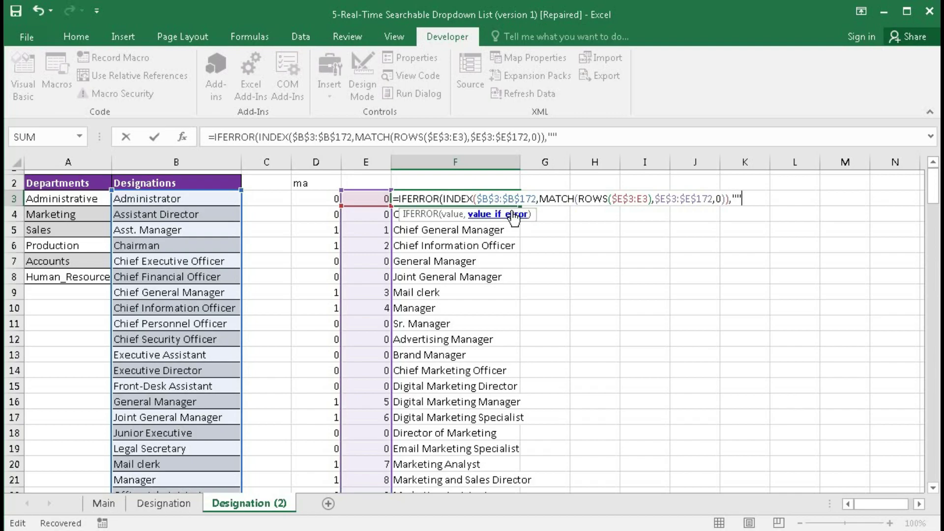
{"action": "key", "text": "Return"}
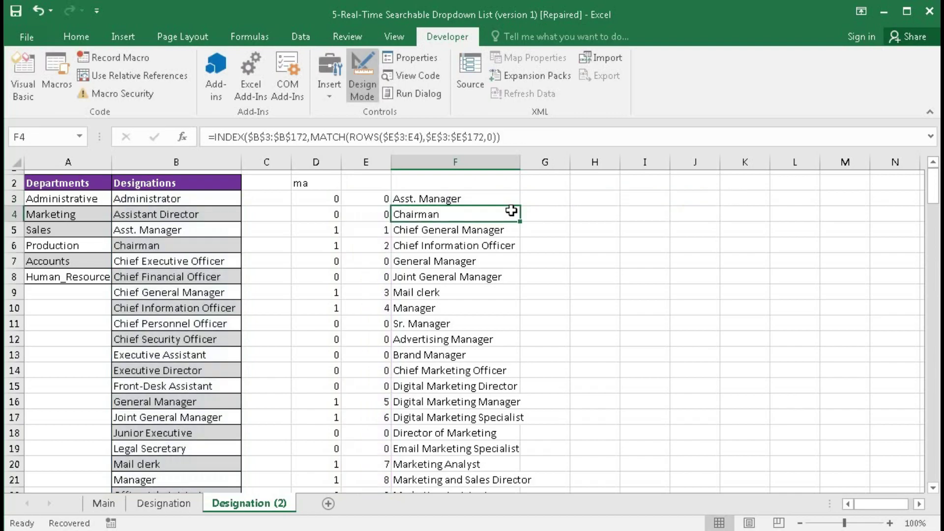
Fill the IFERROR formula from F3 down to F172 and check the rows after the last extracted designation
{"action": "left_click", "coordinate": [521, 205]}
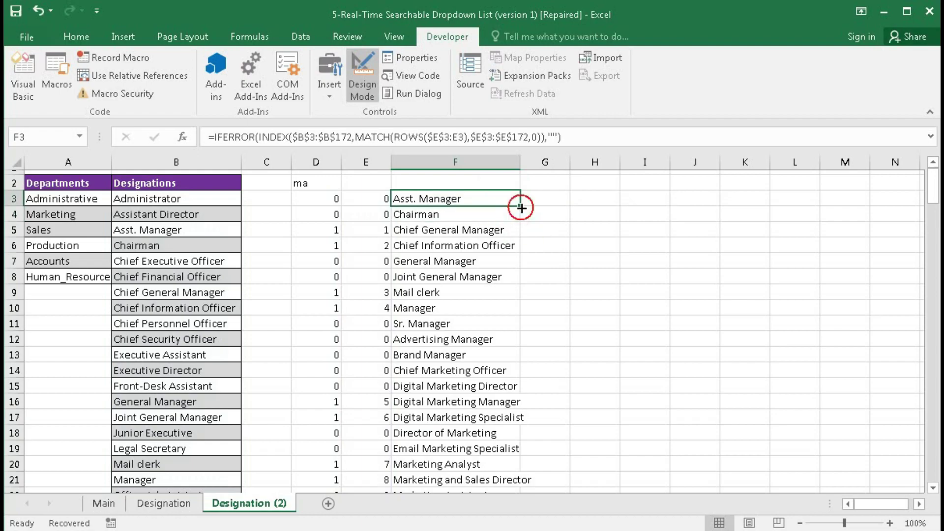
{"action": "double_click", "coordinate": [520, 207]}
{"action": "scroll", "coordinate": [480, 379], "scroll_direction": "down", "scroll_amount": 9}
{"action": "scroll", "coordinate": [478, 377], "scroll_direction": "down", "scroll_amount": 12}
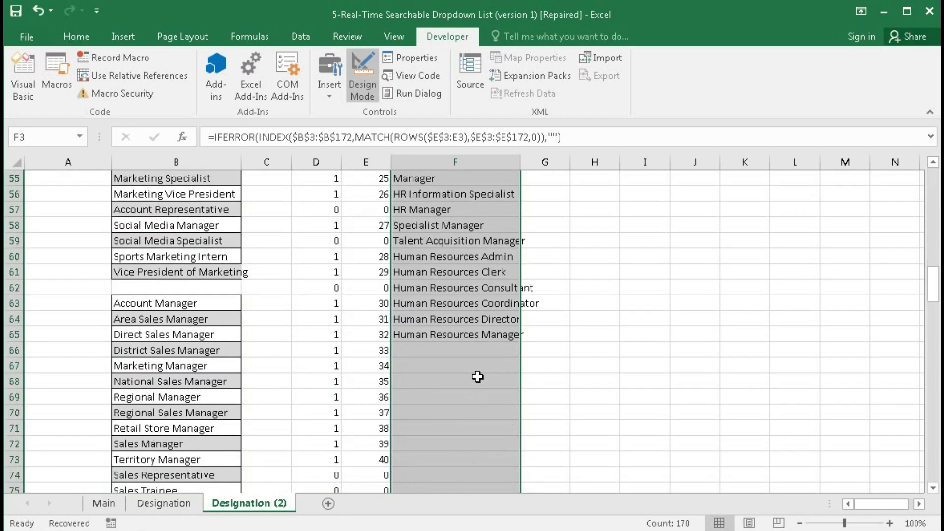
{"action": "scroll", "coordinate": [467, 358], "scroll_direction": "up", "scroll_amount": 20}
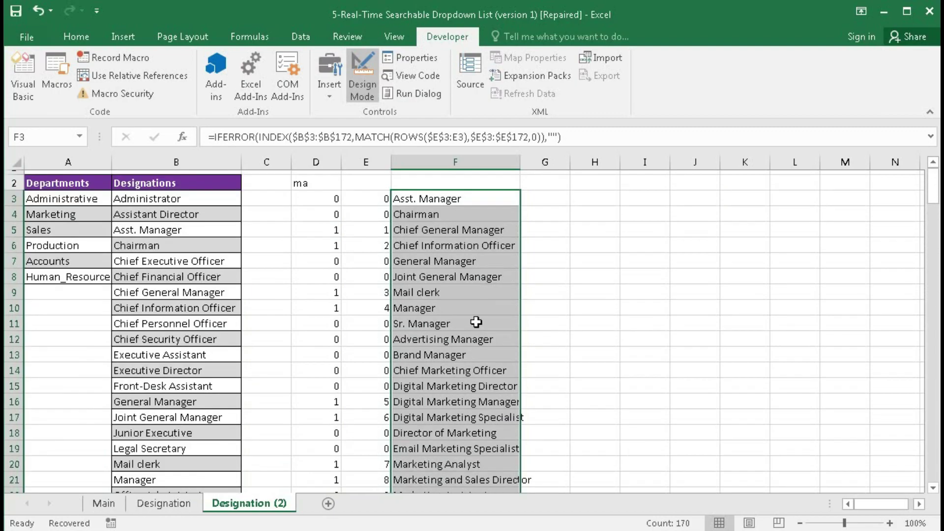
{"action": "scroll", "coordinate": [449, 401], "scroll_direction": "down", "scroll_amount": 10}
{"action": "scroll", "coordinate": [450, 407], "scroll_direction": "down", "scroll_amount": 8}
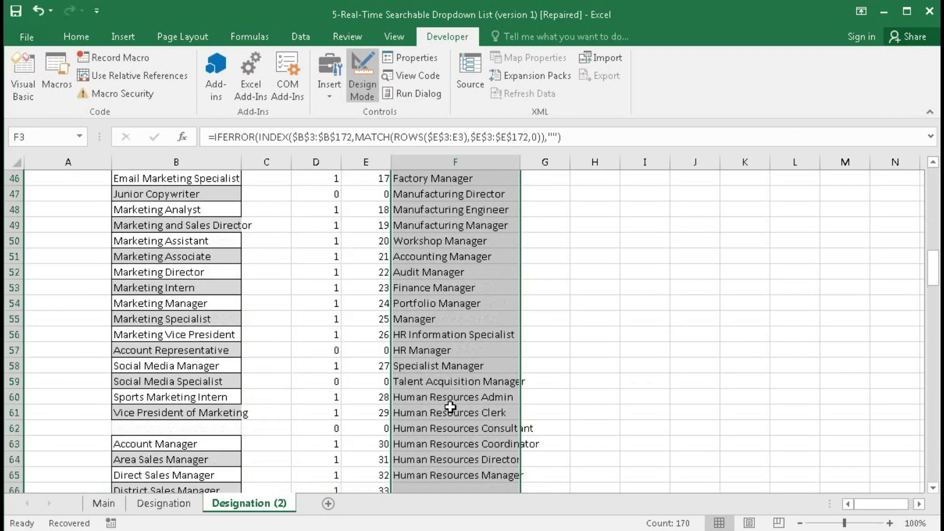
{"action": "scroll", "coordinate": [450, 407], "scroll_direction": "up", "scroll_amount": 18}
Start a new workbook-scope defined name called Designation in the Name Manager
{"action": "left_click", "coordinate": [488, 197]}
{"action": "left_click", "coordinate": [252, 38]}
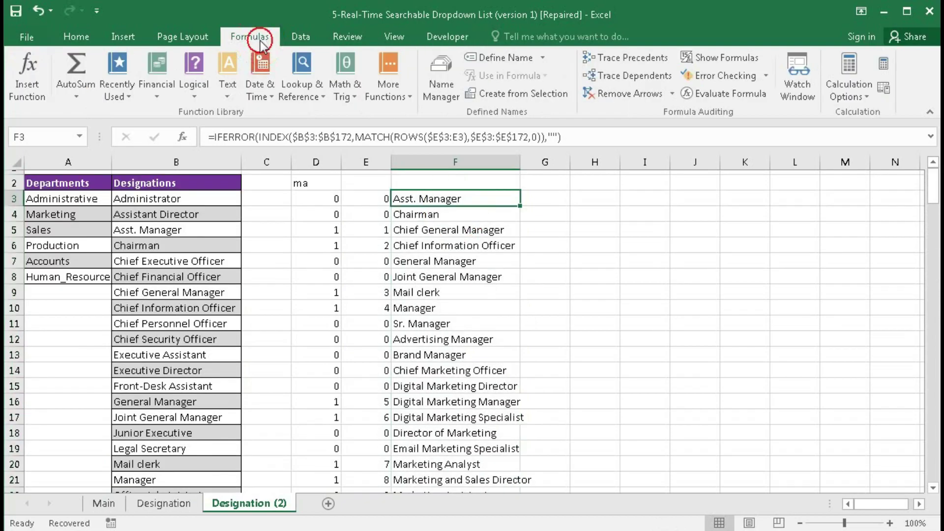
{"action": "left_click", "coordinate": [432, 81]}
{"action": "left_click_drag", "start_coordinate": [487, 88], "coordinate": [568, 107]}
{"action": "left_click", "coordinate": [531, 130]}
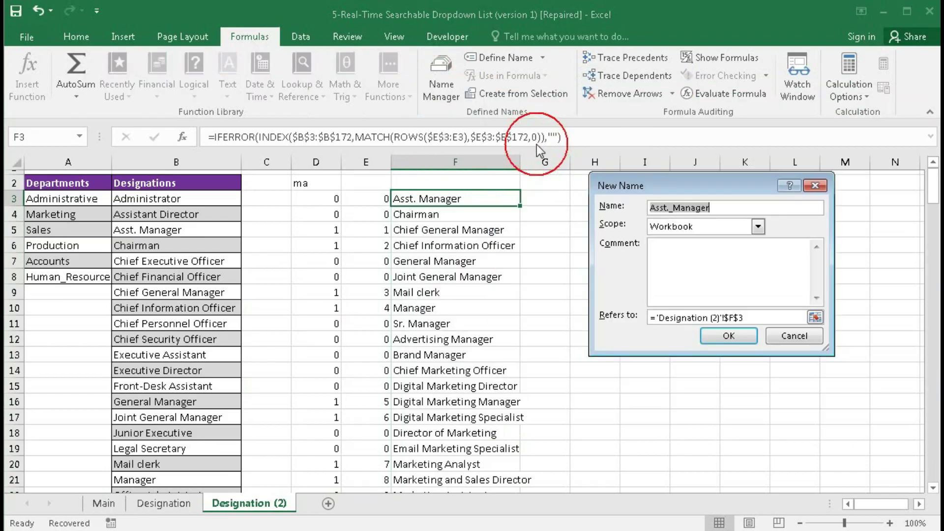
{"action": "type", "text": "Designation"}
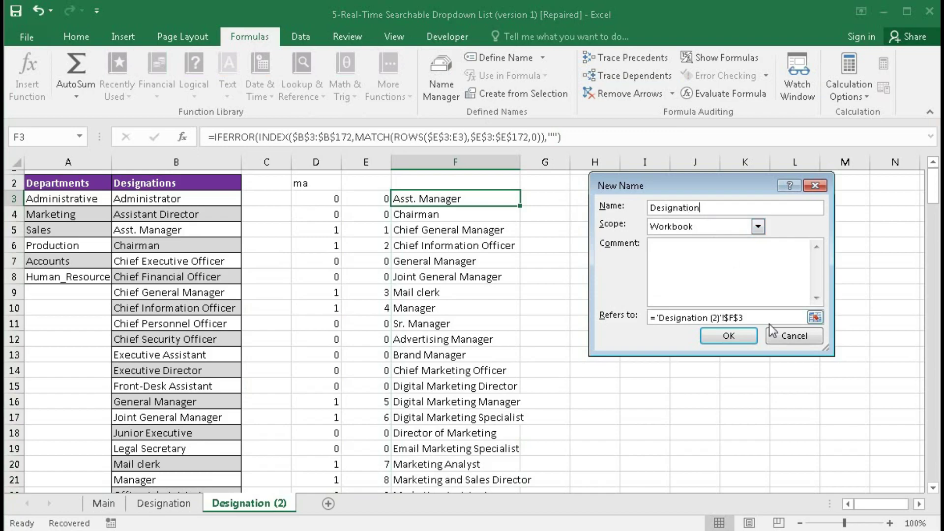
Replace the name's reference with the start of an OFFSET formula: =offset('Designation (2)'!$F$3,0,0,
{"action": "left_click_drag", "start_coordinate": [744, 318], "coordinate": [628, 322]}
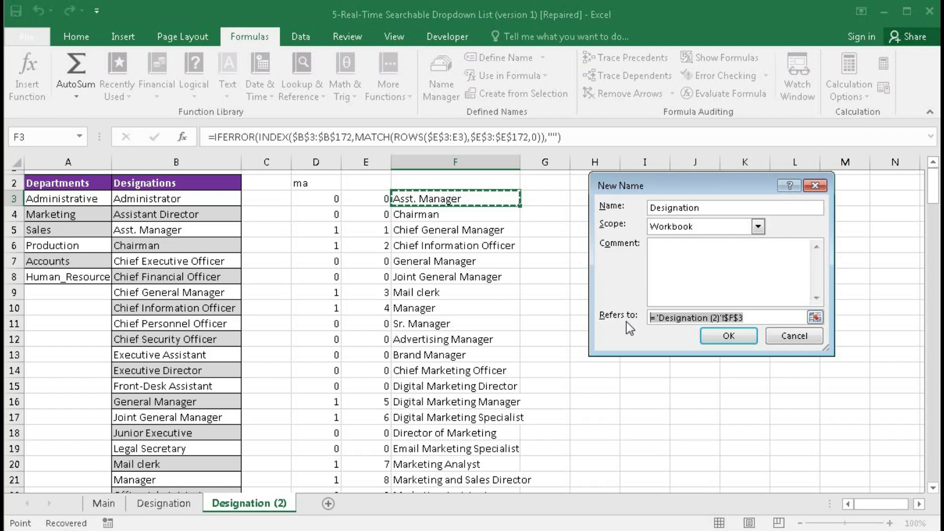
{"action": "type", "text": "=offset("}
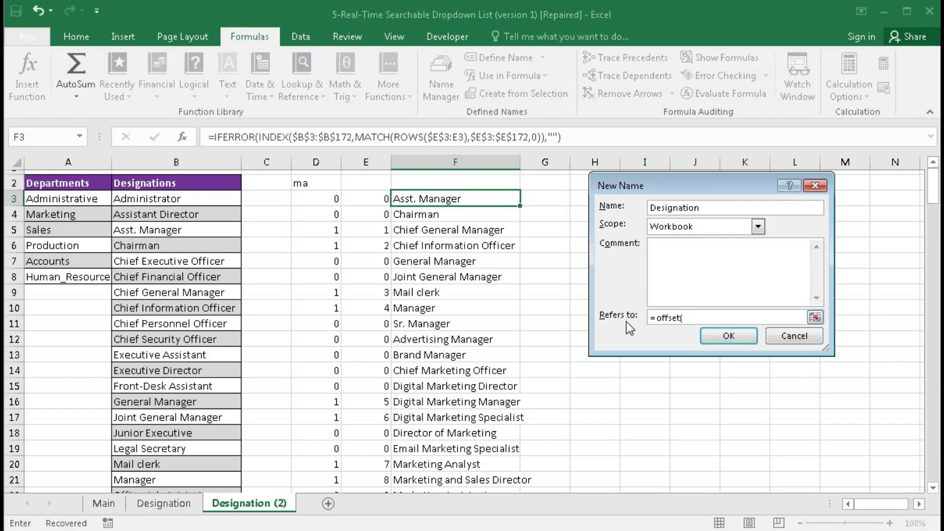
{"action": "left_click", "coordinate": [447, 199]}
{"action": "type", "text": ","}
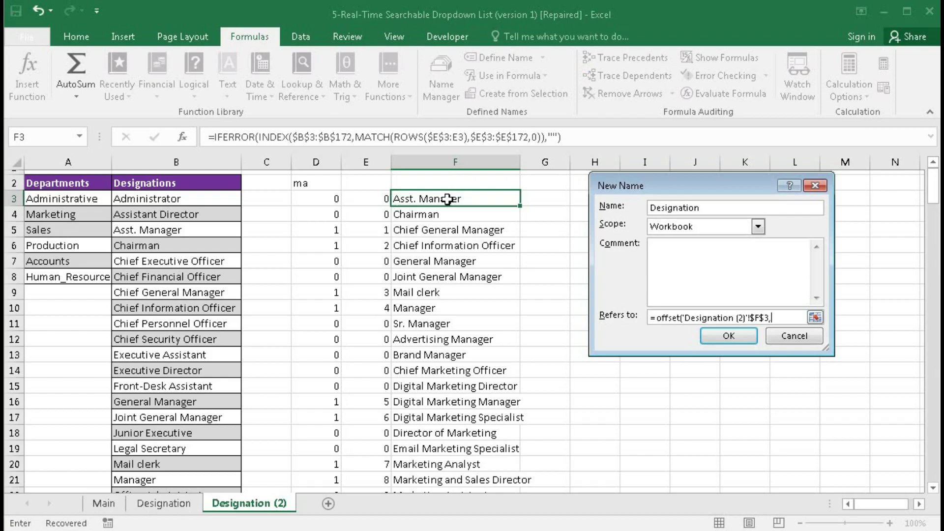
{"action": "type", "text": "0,0,"}
{"action": "mouse_move", "coordinate": [447, 200]}
{"action": "left_mouse_down"}
{"action": "mouse_move", "coordinate": [447, 479]}
{"action": "mouse_move", "coordinate": [436, 198]}
{"action": "left_mouse_up"}
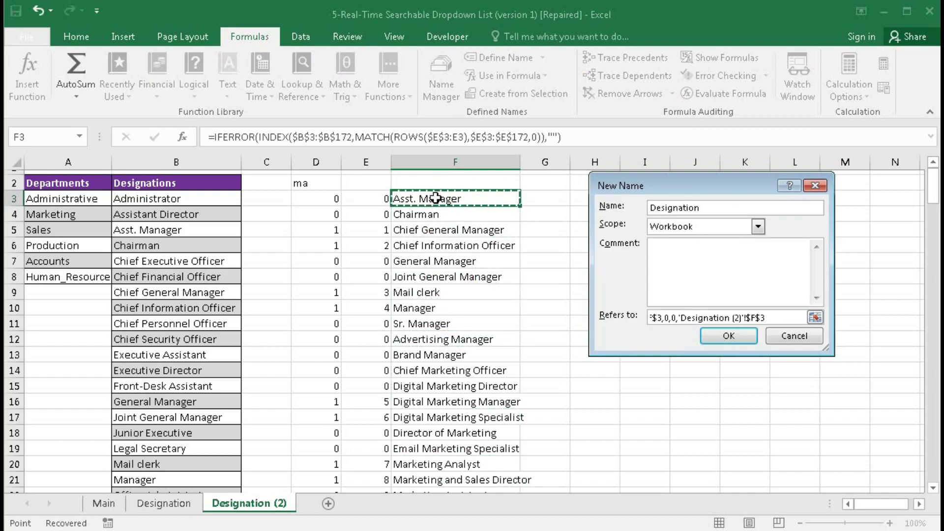
{"action": "key", "text": "BackSpace"}
{"action": "key", "text": "BackSpace"}
{"action": "key", "text": "BackSpace"}
{"action": "key", "text": "BackSpace"}
{"action": "key", "text": "BackSpace"}
{"action": "key", "text": "BackSpace"}
{"action": "key", "text": "BackSpace"}
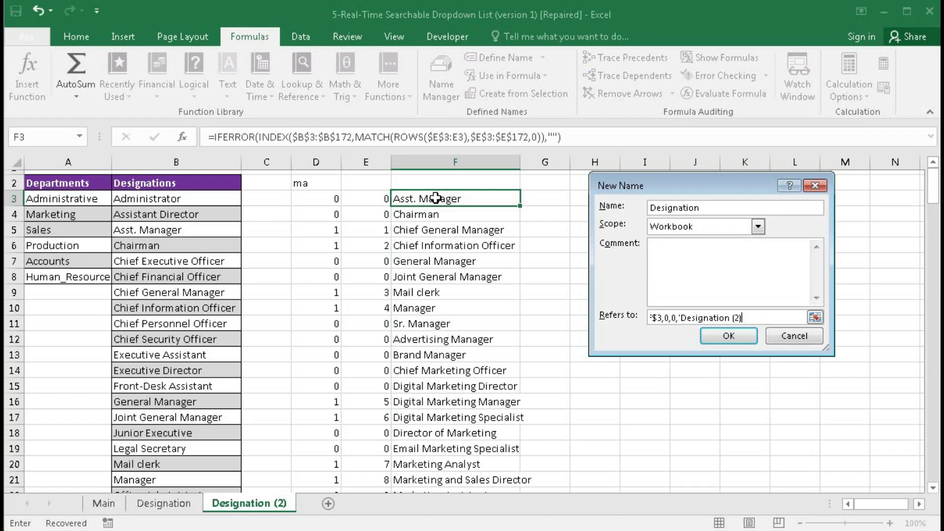
{"action": "key", "text": "BackSpace"}
{"action": "key", "text": "BackSpace"}
{"action": "key", "text": "BackSpace"}
{"action": "key", "text": "BackSpace"}
{"action": "key", "text": "BackSpace"}
{"action": "key", "text": "BackSpace"}
{"action": "key", "text": "BackSpace"}
{"action": "key", "text": "BackSpace"}
{"action": "key", "text": "BackSpace"}
{"action": "key", "text": "BackSpace"}
{"action": "key", "text": "BackSpace"}
{"action": "key", "text": "BackSpace"}
{"action": "key", "text": "BackSpace"}
{"action": "key", "text": "BackSpace"}
{"action": "key", "text": "BackSpace"}
Complete the OFFSET with height COUNTIF('Designation (2)'!$F:$F,"*?") and width 1, and save the defined name
{"action": "type", "text": "counta"}
{"action": "left_click", "coordinate": [436, 198]}
{"action": "key", "text": "ctrl+z"}
{"action": "key", "text": "BackSpace"}
{"action": "type", "text": "if("}
{"action": "left_click", "coordinate": [436, 198]}
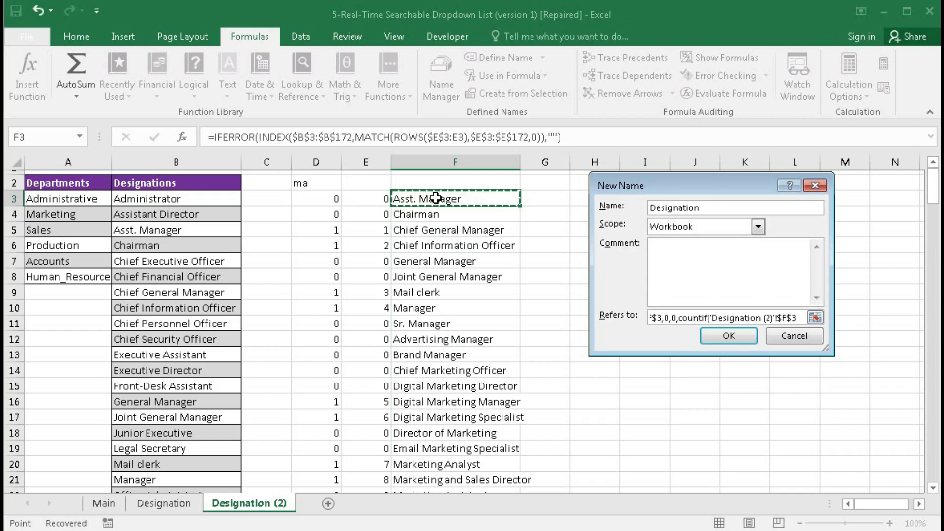
{"action": "left_click", "coordinate": [435, 161]}
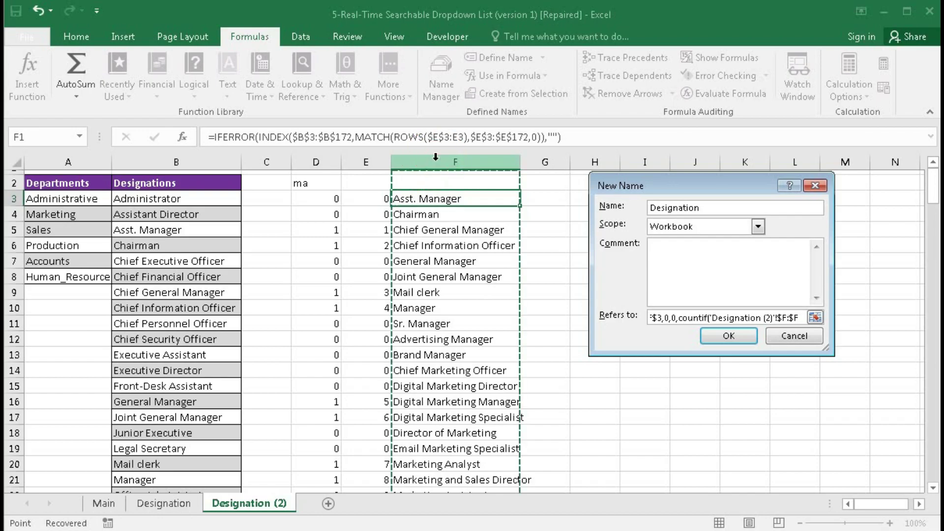
{"action": "type", "text": ","}
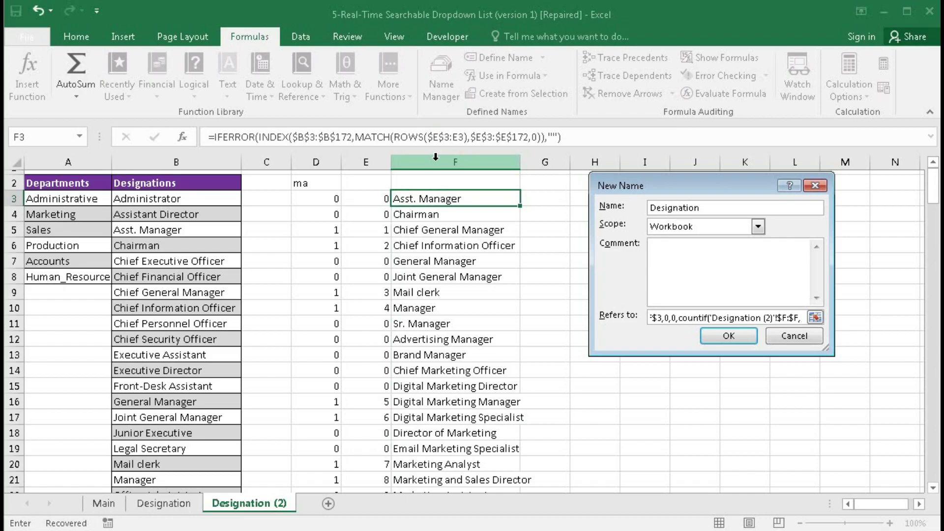
{"action": "type", "text": "\""}
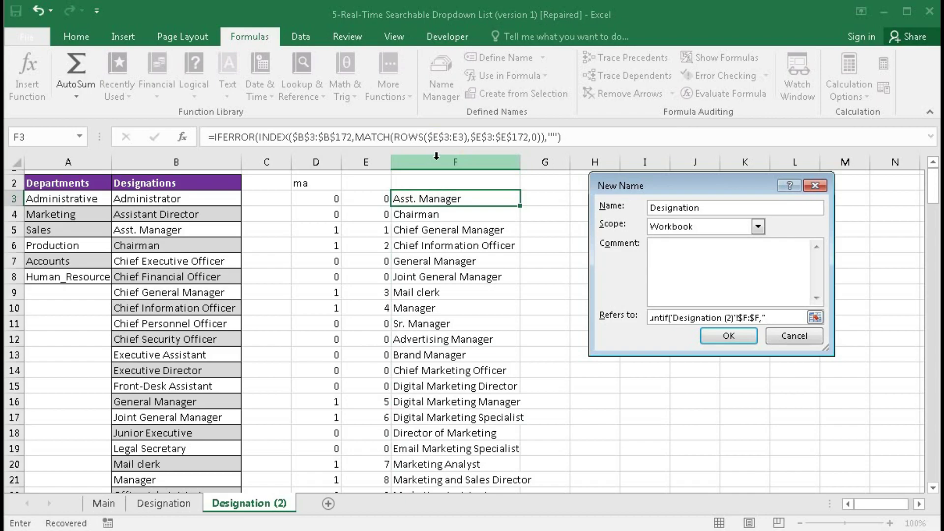
{"action": "type", "text": "*?\"),1)"}
{"action": "left_click", "coordinate": [728, 336]}
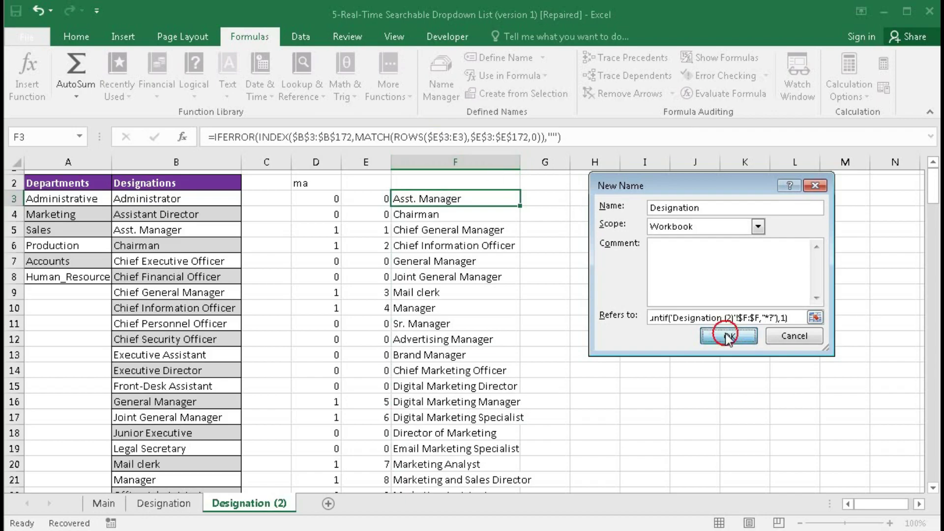
Check the range covered by the Designation name down to its last row in column F and close the Name Manager
{"action": "left_click", "coordinate": [678, 390]}
{"action": "scroll", "coordinate": [419, 341], "scroll_direction": "down", "scroll_amount": 12}
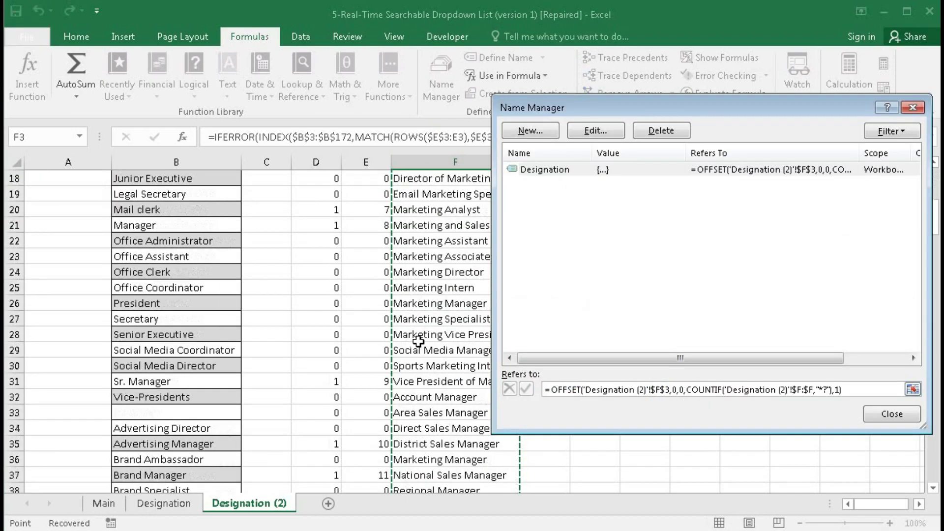
{"action": "scroll", "coordinate": [418, 341], "scroll_direction": "down", "scroll_amount": 7}
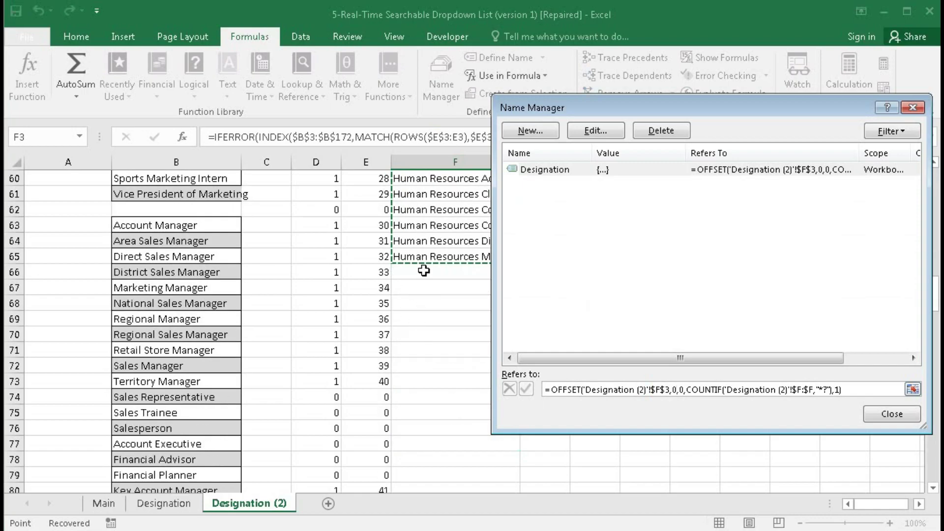
{"action": "left_click", "coordinate": [891, 413]}
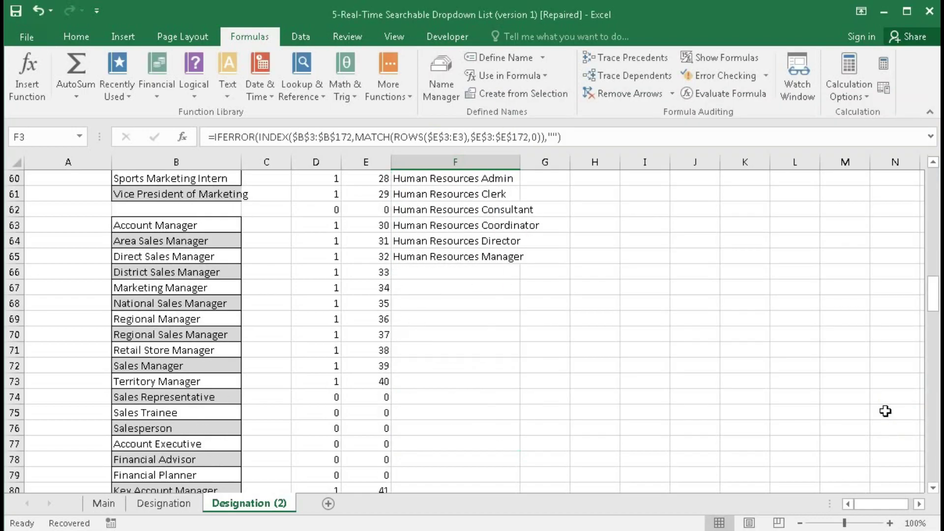
{"action": "scroll", "coordinate": [566, 423], "scroll_direction": "up", "scroll_amount": 19}
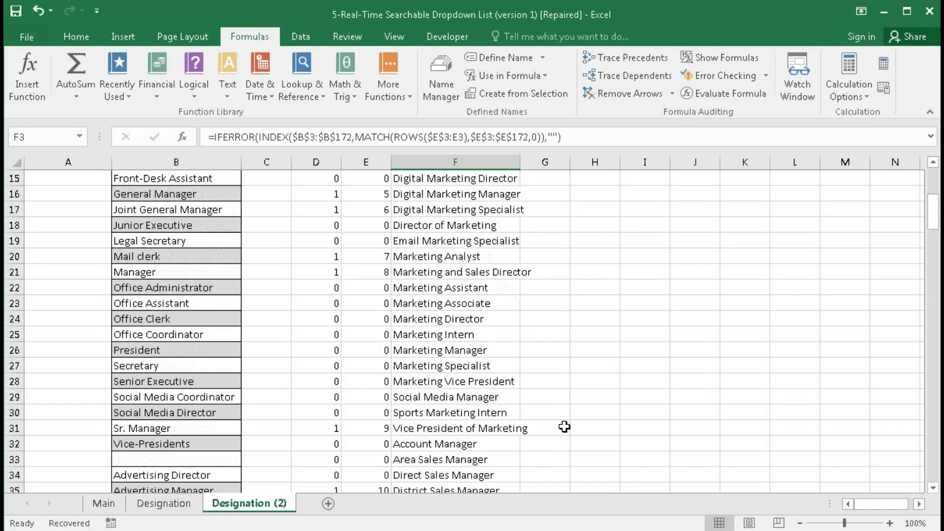
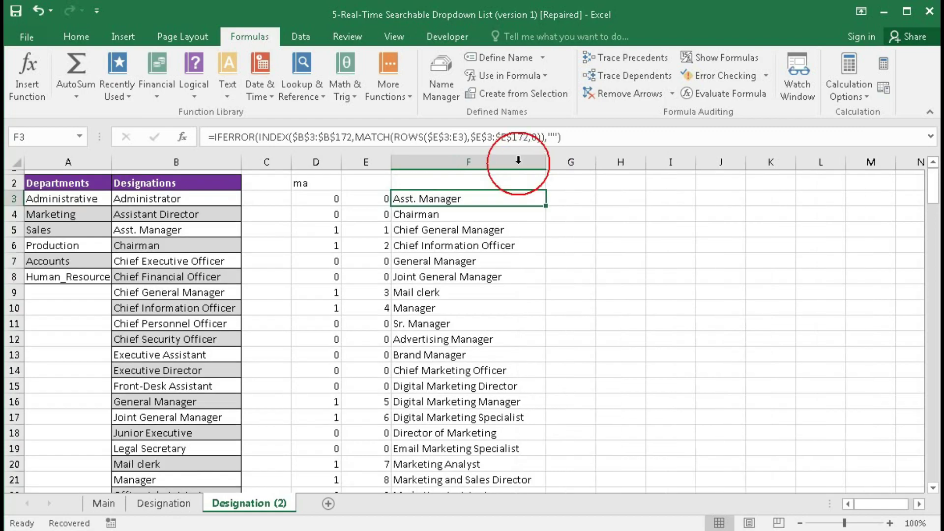
Insert an ActiveX combo box beside the extracted list, spanning columns G to J around rows 3 and 4
{"action": "left_click", "coordinate": [448, 39]}
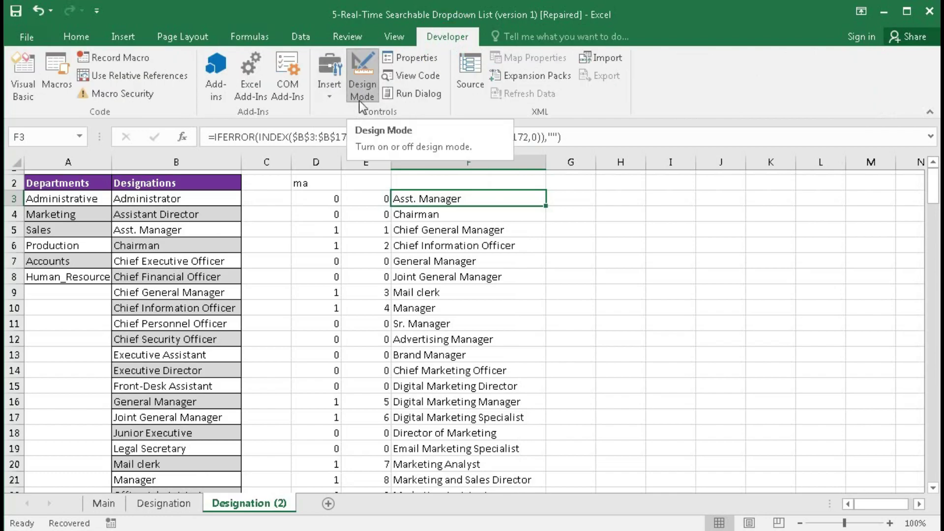
{"action": "left_click", "coordinate": [333, 95]}
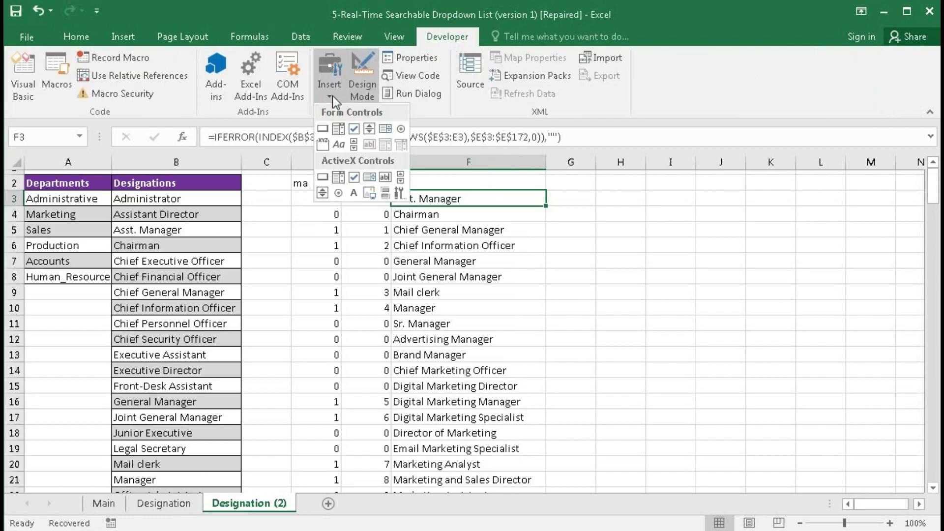
{"action": "left_click", "coordinate": [340, 181]}
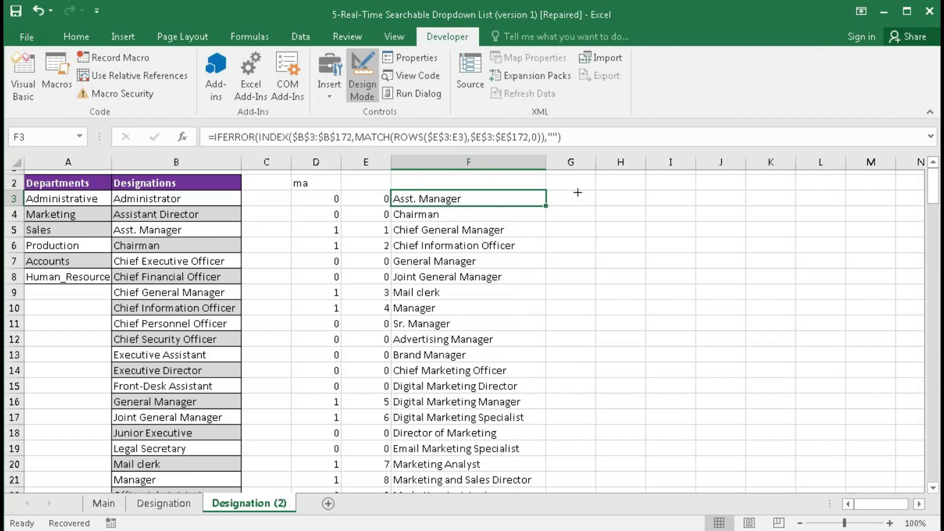
{"action": "left_click", "coordinate": [612, 201]}
{"action": "left_click_drag", "start_coordinate": [612, 200], "coordinate": [739, 211]}
{"action": "left_click", "coordinate": [692, 234]}
{"action": "left_click", "coordinate": [671, 203]}
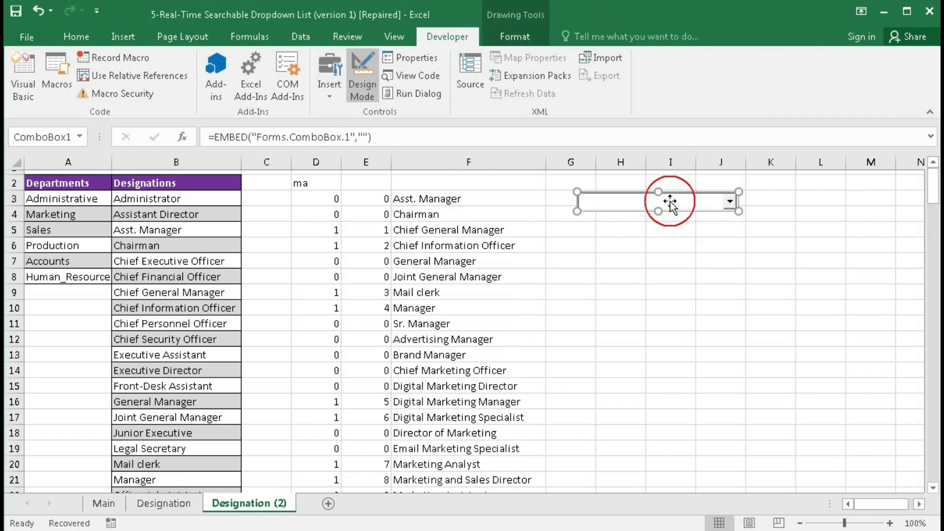
Turn off Design Mode, test the combo box's dropdown list, and check the search cell D2
{"action": "left_click", "coordinate": [362, 78]}
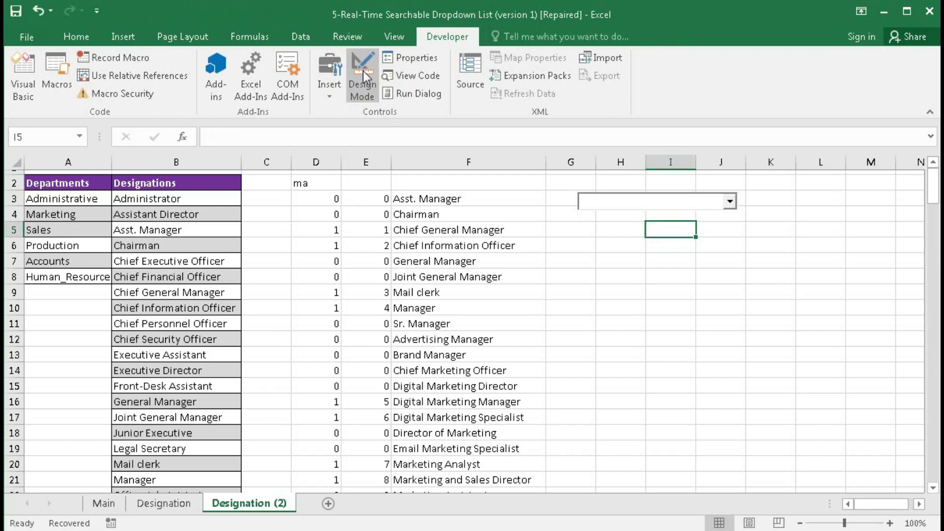
{"action": "left_click", "coordinate": [730, 203]}
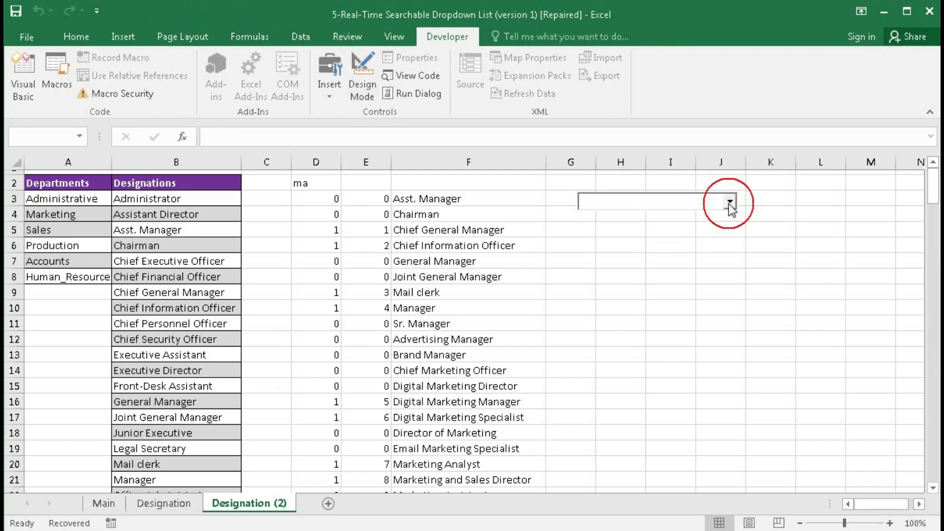
{"action": "left_click", "coordinate": [730, 203]}
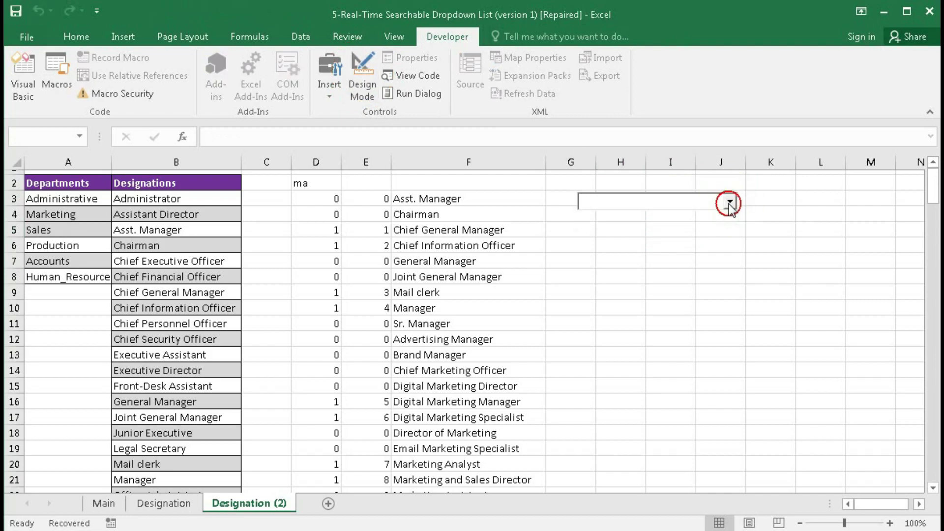
{"action": "left_click", "coordinate": [729, 203]}
{"action": "left_click", "coordinate": [730, 203]}
{"action": "left_click", "coordinate": [305, 182]}
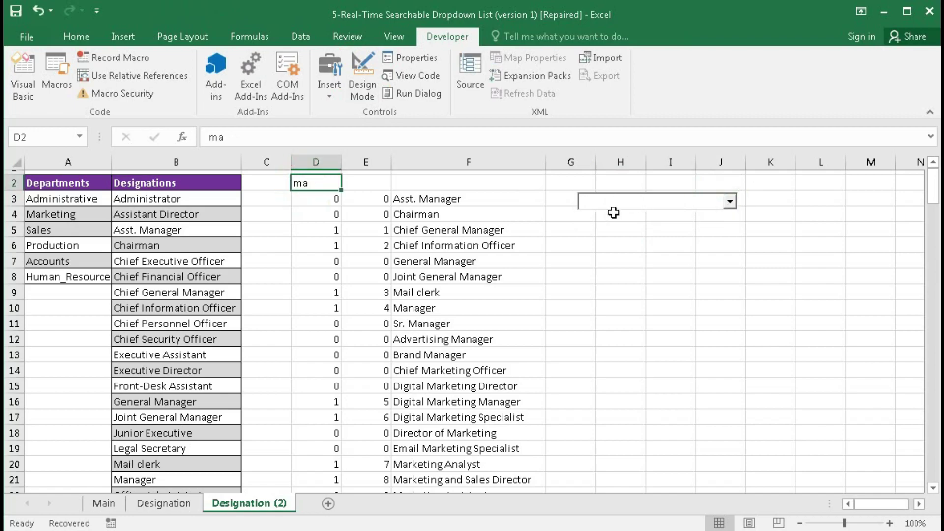
Turn Design Mode back on and set the combo box's LinkedCell property to D2
{"action": "left_click", "coordinate": [352, 77]}
{"action": "left_click", "coordinate": [624, 196]}
{"action": "left_click", "coordinate": [414, 58]}
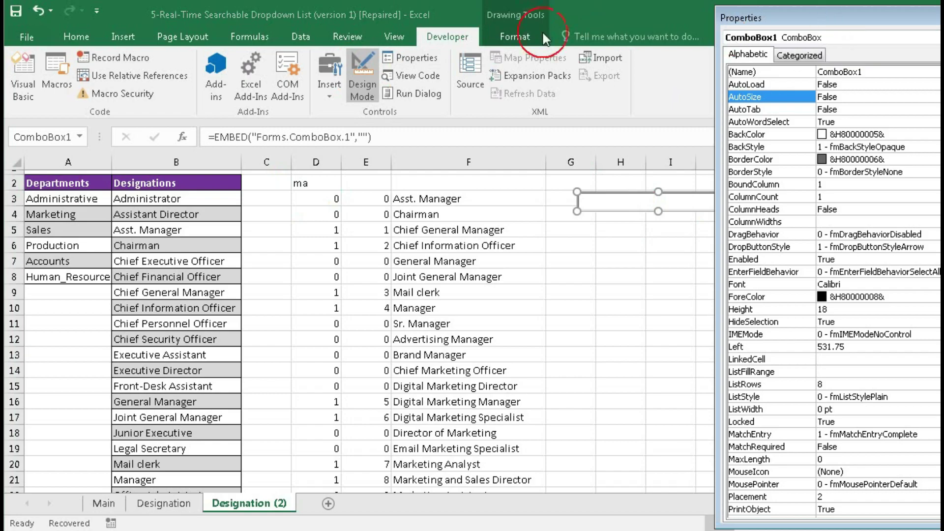
{"action": "left_click_drag", "start_coordinate": [296, 20], "coordinate": [297, 21]}
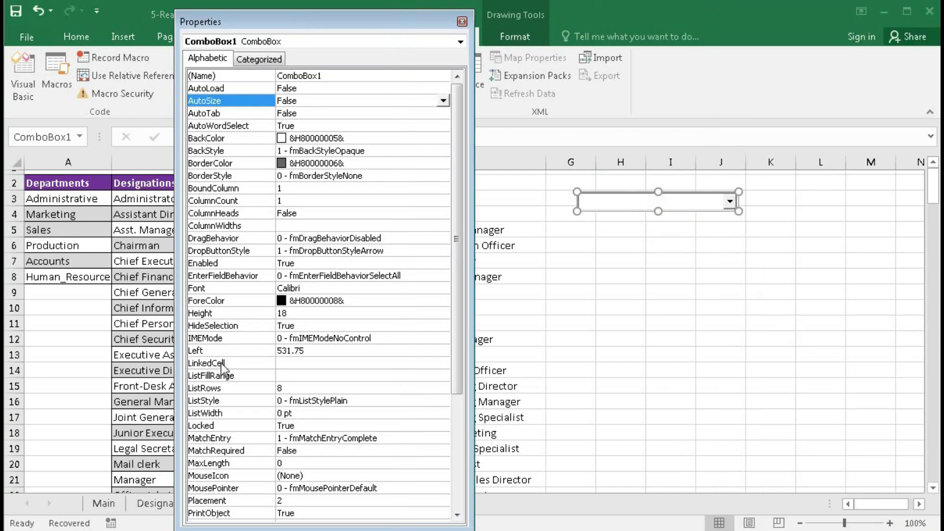
{"action": "left_click", "coordinate": [292, 363]}
{"action": "left_click", "coordinate": [237, 19]}
{"action": "left_click_drag", "start_coordinate": [140, 14], "coordinate": [75, 13]}
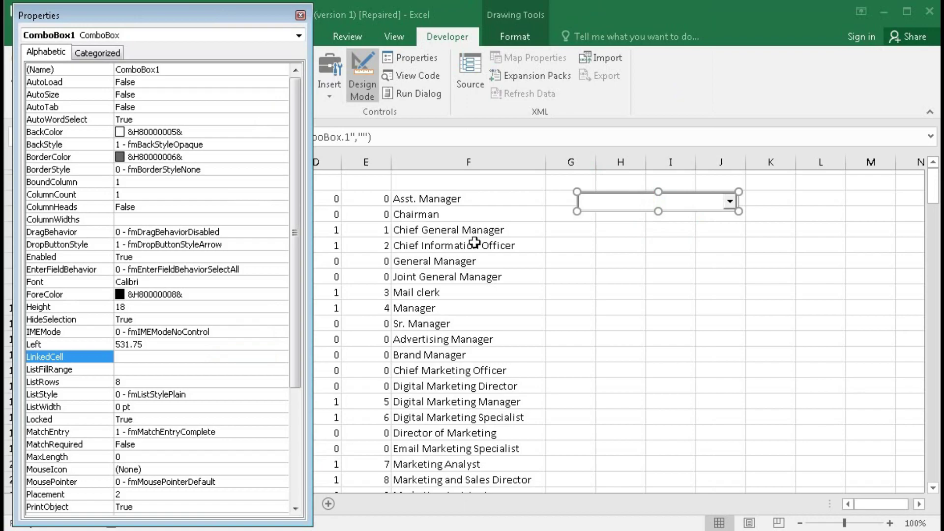
{"action": "left_click", "coordinate": [551, 46]}
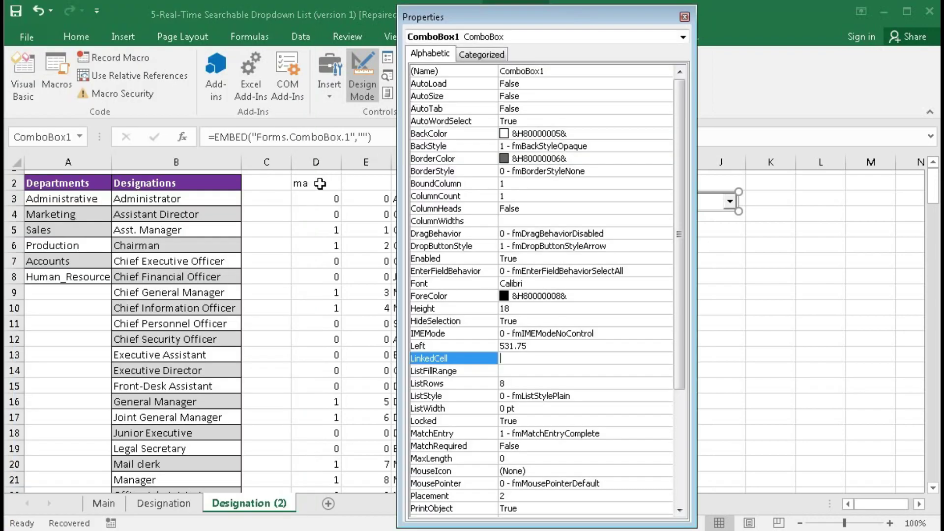
{"action": "left_click", "coordinate": [525, 357]}
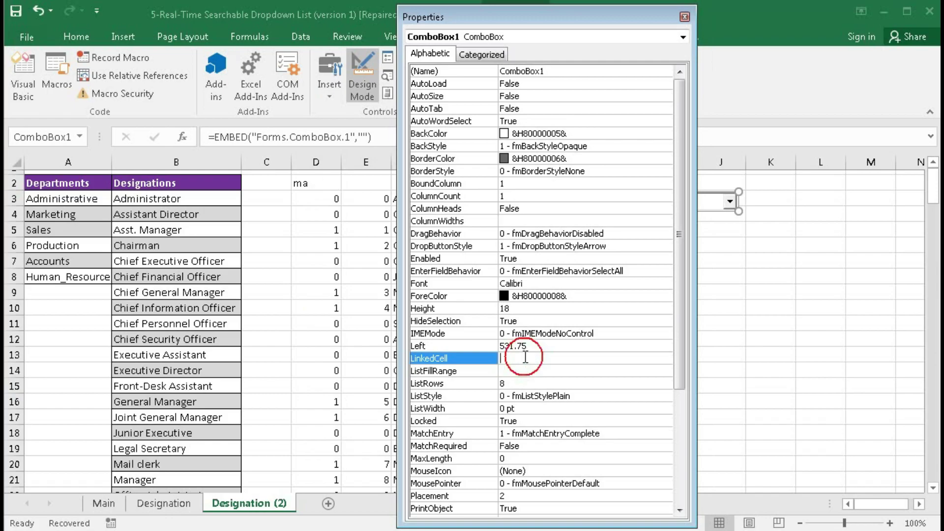
{"action": "type", "text": "d2"}
{"action": "key", "text": "Return"}
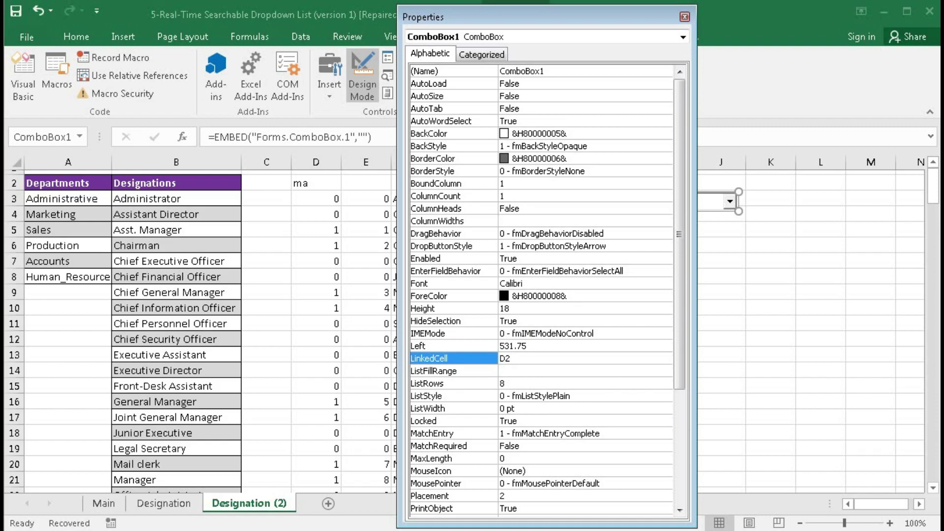
{"action": "left_click", "coordinate": [685, 16]}
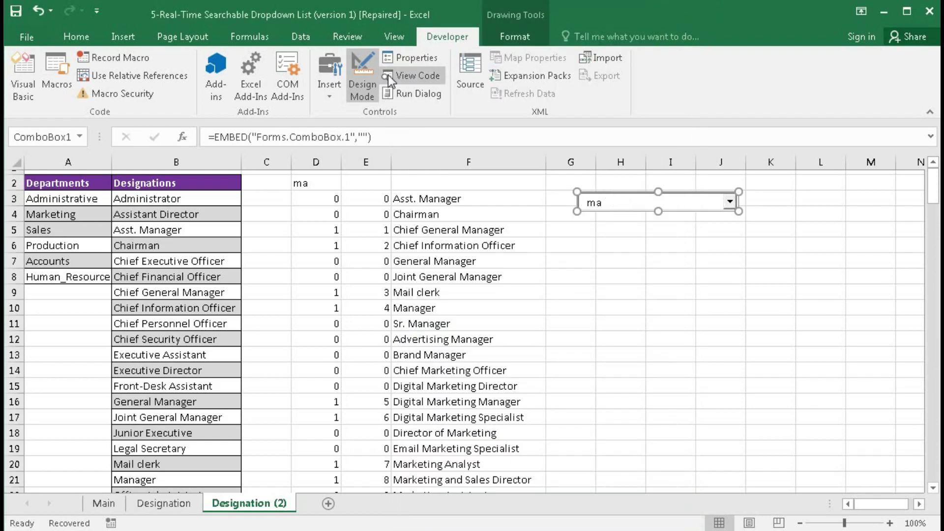
Turn off Design Mode and enter "man" in the combo box to test its link to D2
{"action": "left_click", "coordinate": [363, 77]}
{"action": "left_click", "coordinate": [606, 205]}
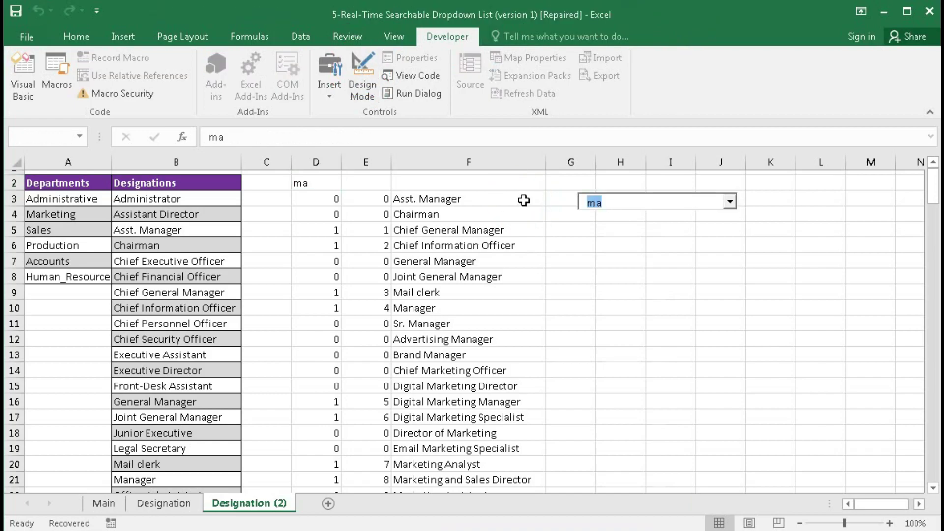
{"action": "type", "text": "man"}
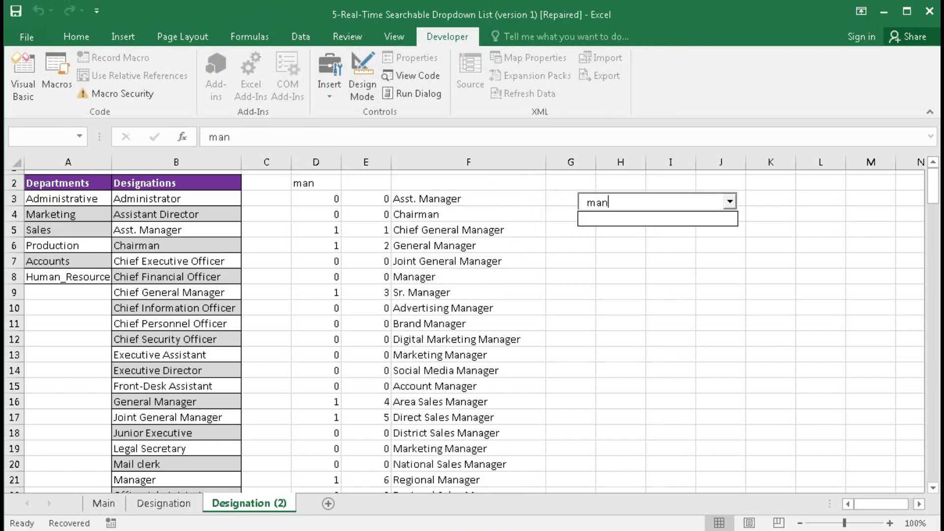
Replace the combo box text with "manager" to test real-time filtering of the extracted designation list
{"action": "key", "text": "BackSpace"}
{"action": "key", "text": "BackSpace"}
{"action": "key", "text": "BackSpace"}
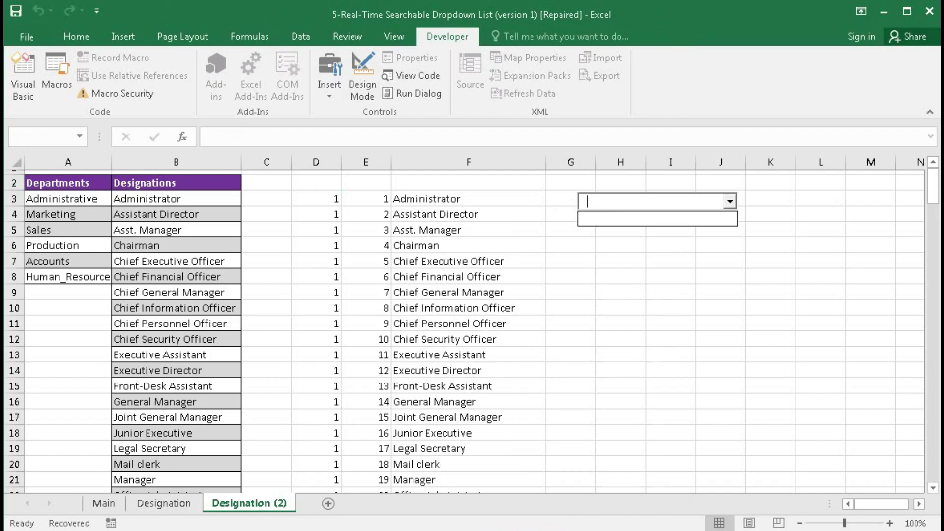
{"action": "type", "text": "ma"}
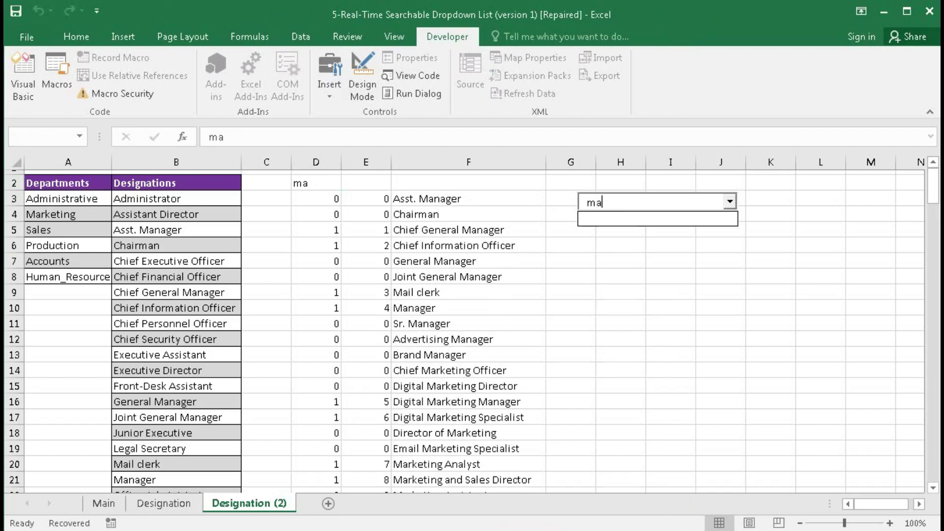
{"action": "type", "text": "nager"}
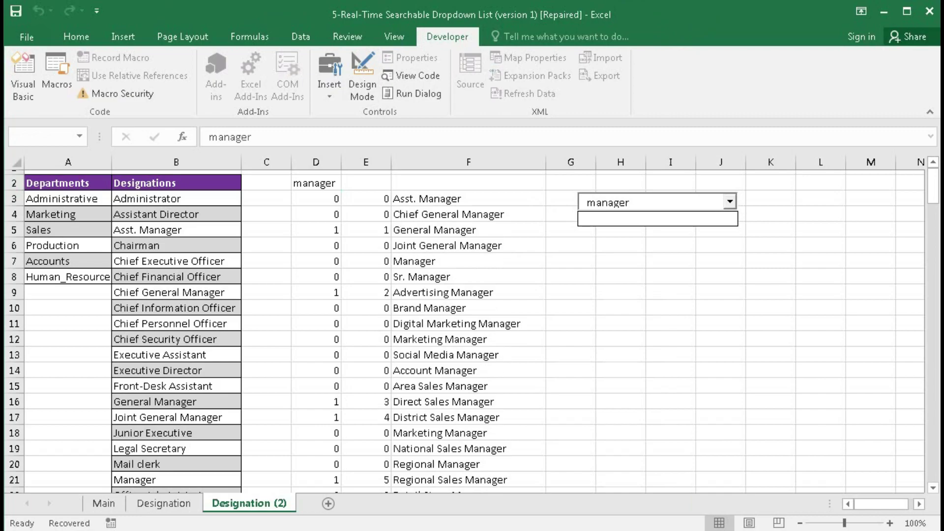
Clear the combo box and enter "chief" to test the filtering of column F with another search term
{"action": "key", "text": "BackSpace"}
{"action": "key", "text": "BackSpace"}
{"action": "key", "text": "BackSpace"}
{"action": "key", "text": "BackSpace"}
{"action": "key", "text": "BackSpace"}
{"action": "key", "text": "BackSpace"}
{"action": "key", "text": "BackSpace"}
{"action": "key", "text": "BackSpace"}
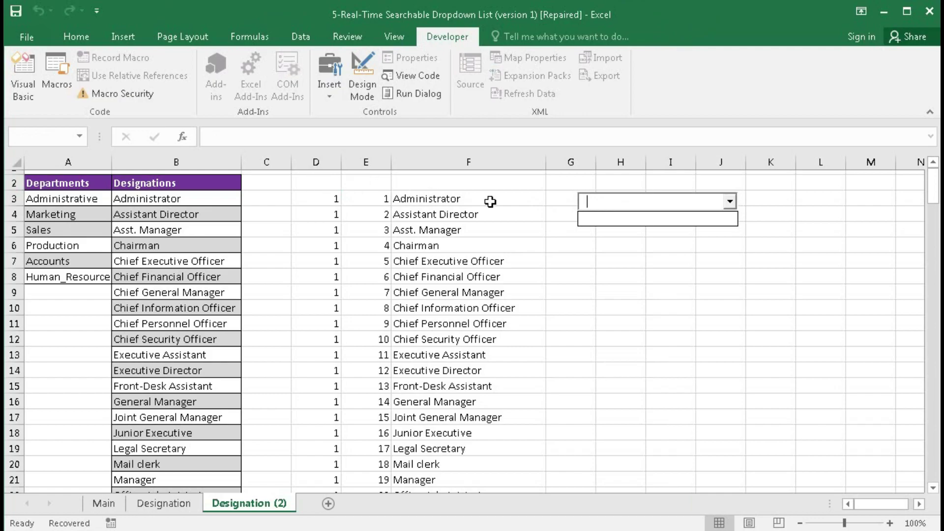
{"action": "type", "text": "chief"}
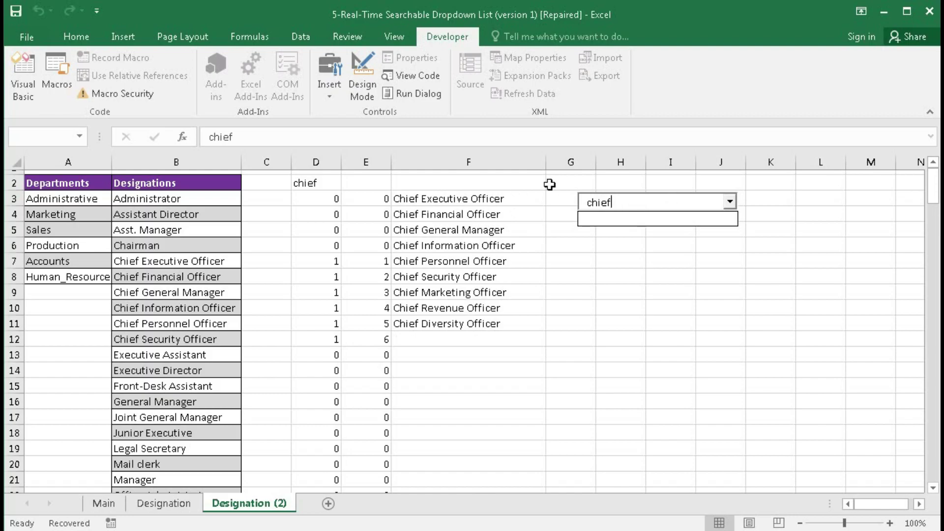
Turn on Design Mode and set the combo box's ListFillRange property to the named range Designation
{"action": "left_click", "coordinate": [367, 94]}
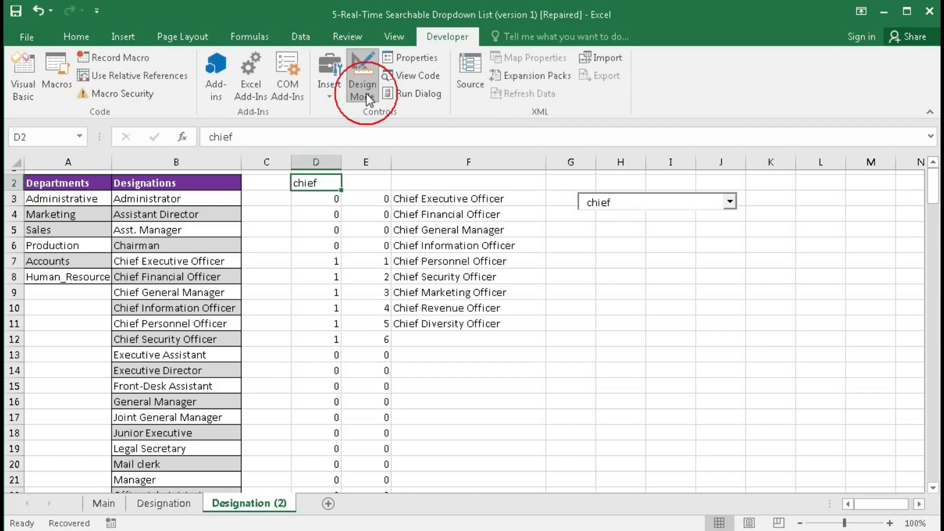
{"action": "left_click", "coordinate": [637, 201]}
{"action": "left_click", "coordinate": [418, 58]}
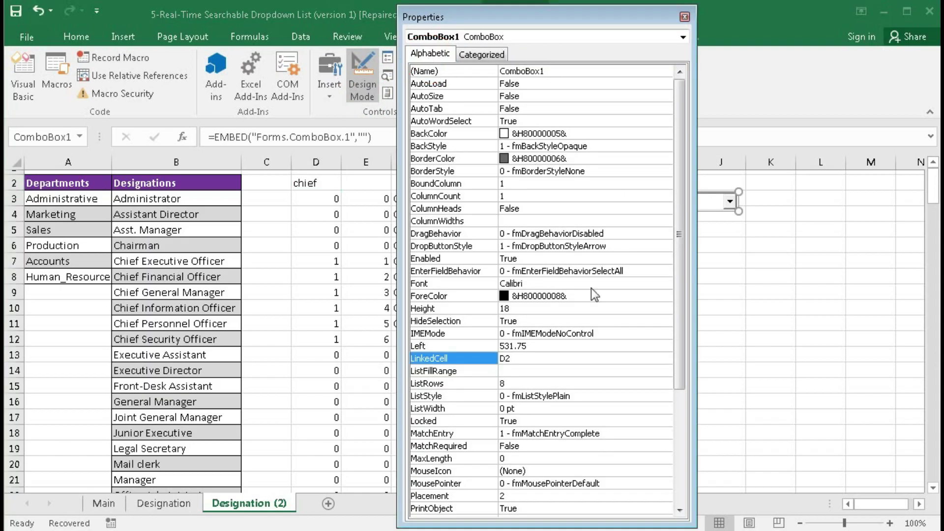
{"action": "left_click", "coordinate": [514, 372]}
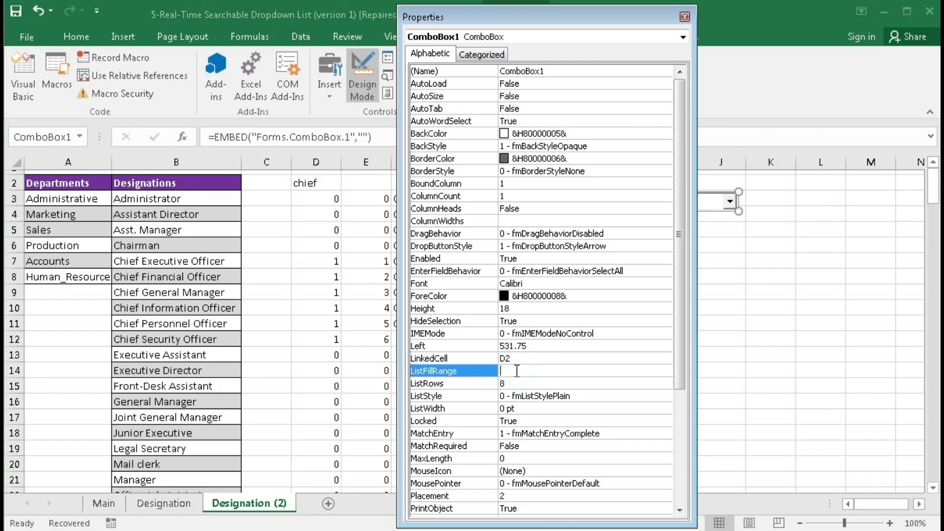
{"action": "type", "text": "designation"}
{"action": "key", "text": "Return"}
{"action": "left_click", "coordinate": [684, 17]}
Turn off Design Mode, browse the combo box's dropdown list, and clear its search text
{"action": "left_click", "coordinate": [373, 78]}
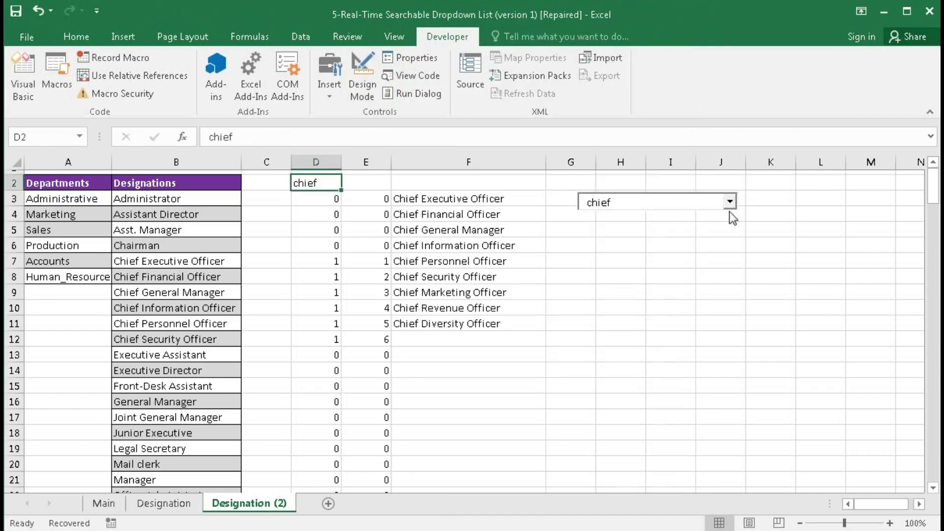
{"action": "left_click", "coordinate": [731, 203]}
{"action": "left_click_drag", "start_coordinate": [730, 217], "coordinate": [729, 270]}
{"action": "left_click", "coordinate": [776, 245]}
{"action": "left_click", "coordinate": [639, 204]}
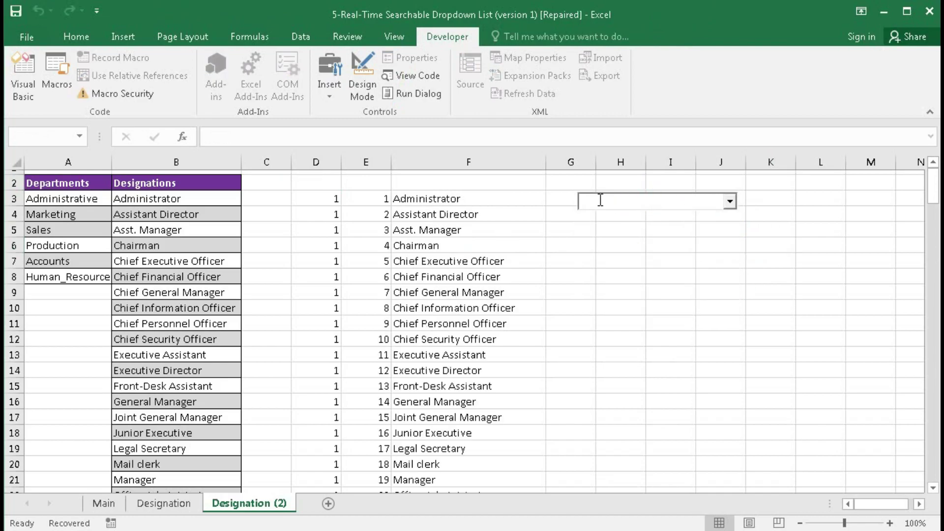
Enter "Chief" in the combo box, open its dropdown list, and shorten the search text to "Chie"
{"action": "type", "text": "Ch"}
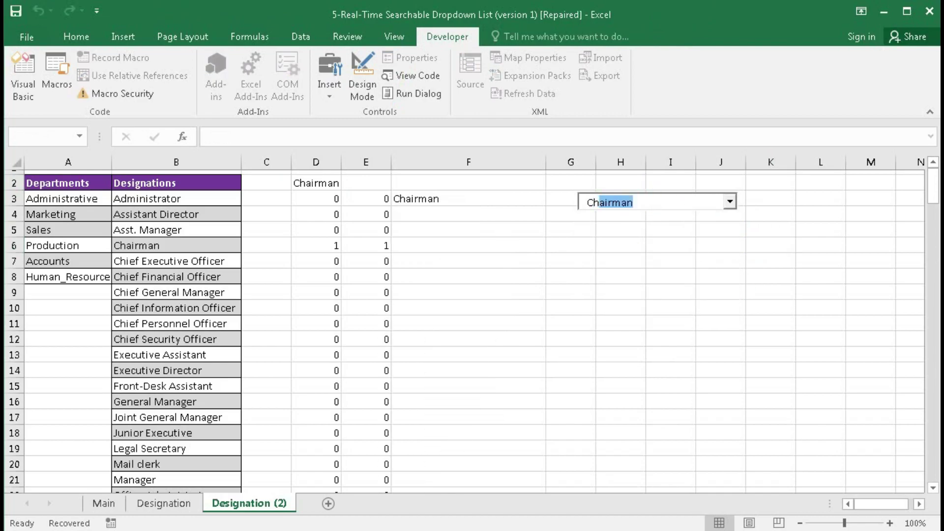
{"action": "type", "text": "ief Executive Office"}
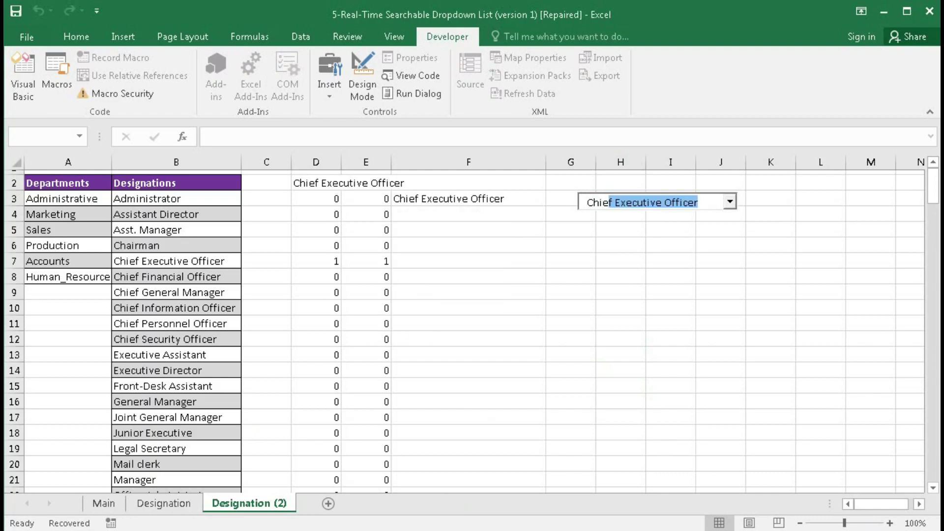
{"action": "left_click", "coordinate": [730, 203]}
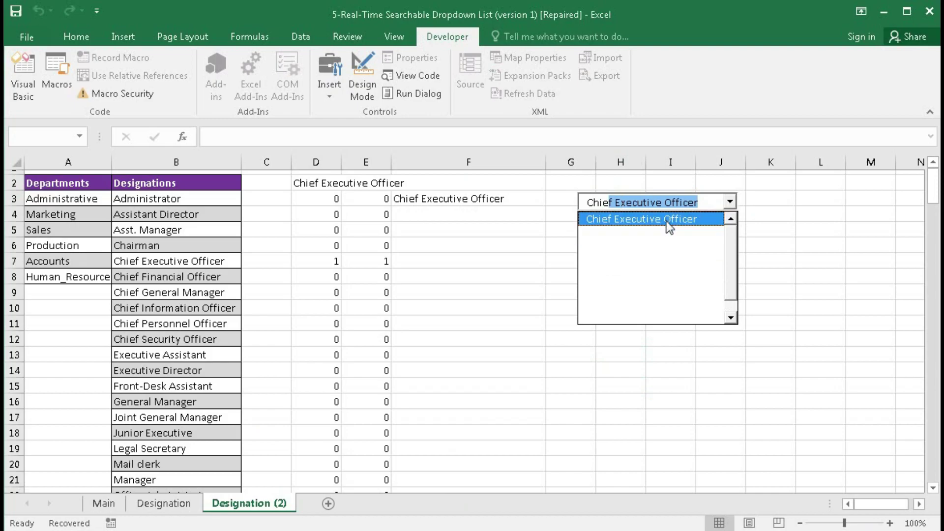
{"action": "key", "text": "BackSpace"}
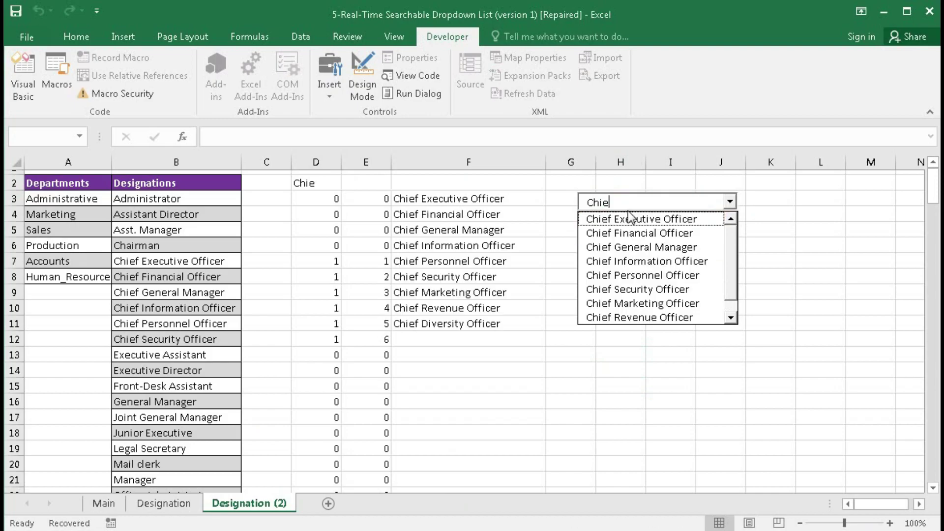
Replace the combo box text with "Ad" to test its auto-completion, and return to the sheet at cell I5
{"action": "left_click", "coordinate": [778, 215]}
{"action": "left_click", "coordinate": [626, 207]}
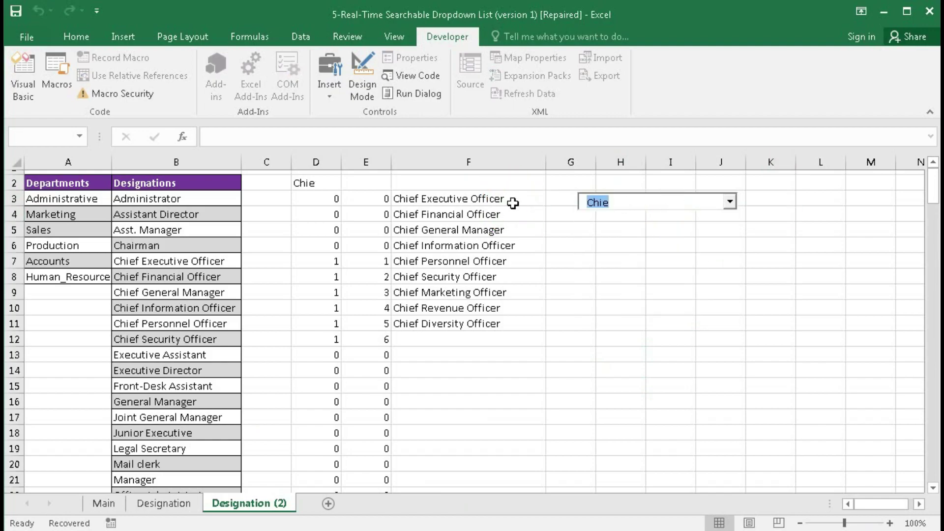
{"action": "type", "text": "Administrator"}
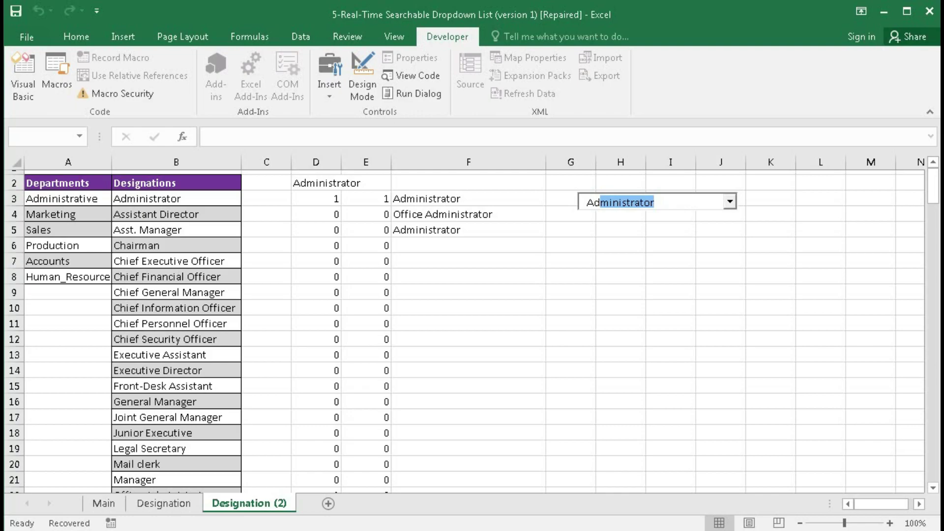
{"action": "left_click", "coordinate": [668, 200]}
{"action": "left_click", "coordinate": [663, 231]}
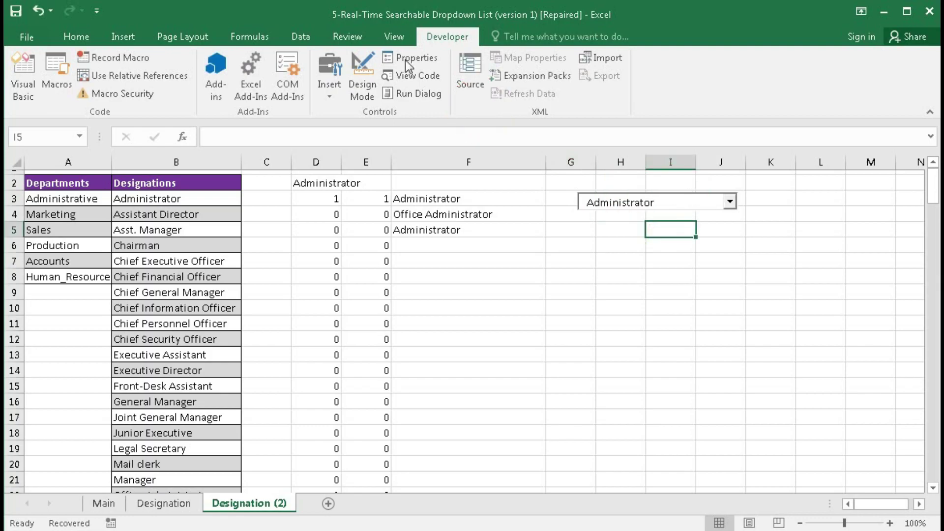
Turn on Design Mode, open the combo box's sheet code in the VBA editor, and create the ComboBox1_Change event procedure
{"action": "left_click", "coordinate": [359, 60]}
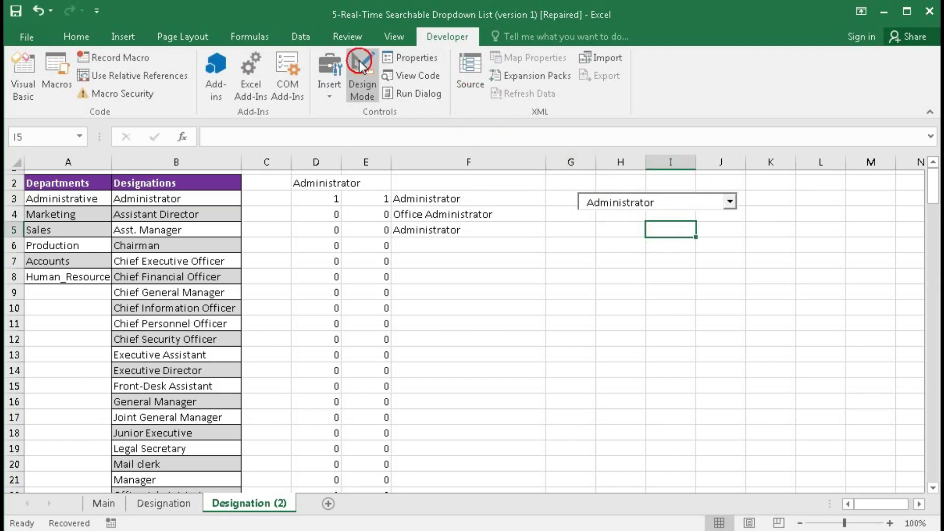
{"action": "left_click", "coordinate": [663, 198]}
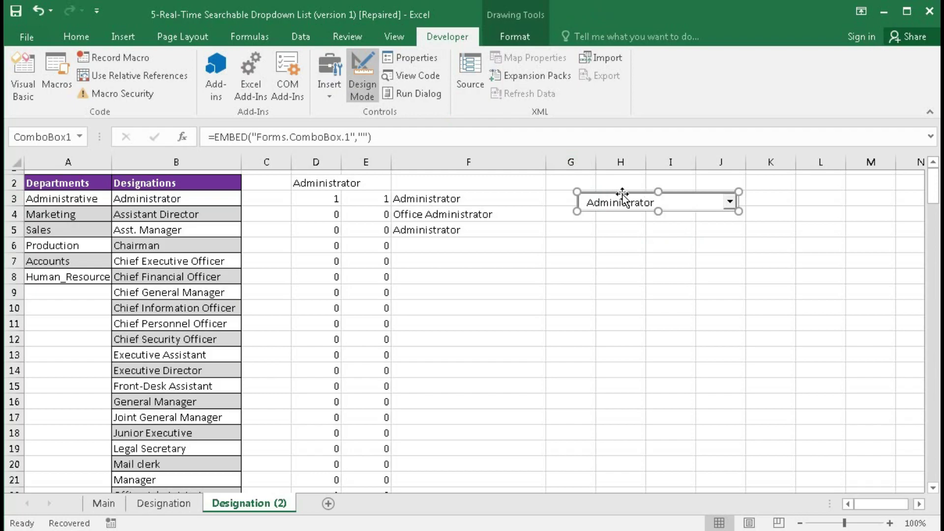
{"action": "left_click", "coordinate": [411, 75]}
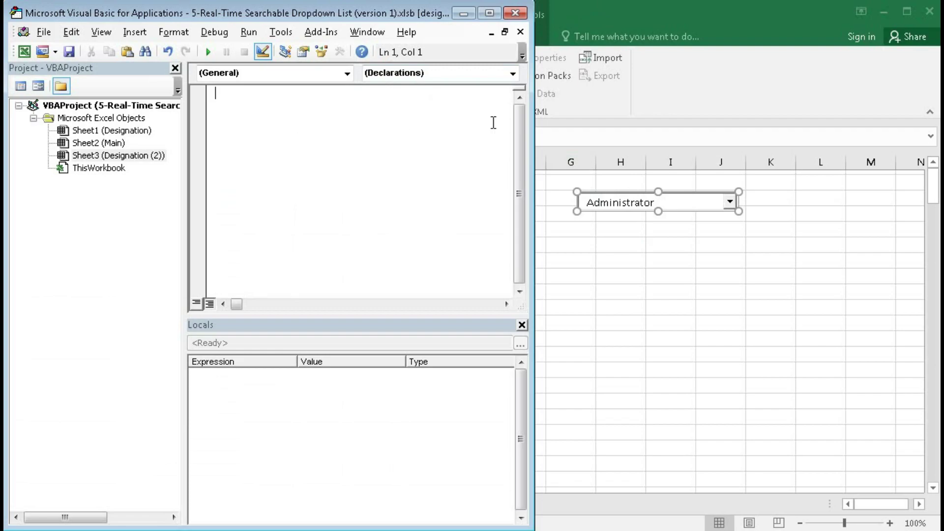
{"action": "mouse_move", "coordinate": [536, 113]}
{"action": "left_mouse_down"}
{"action": "mouse_move", "coordinate": [630, 112]}
{"action": "mouse_move", "coordinate": [544, 112]}
{"action": "left_mouse_up"}
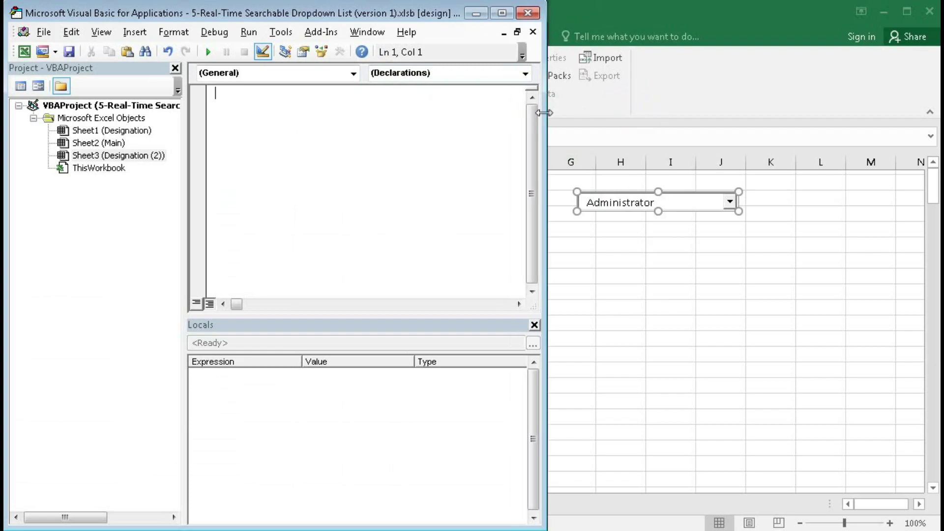
{"action": "left_click", "coordinate": [356, 76]}
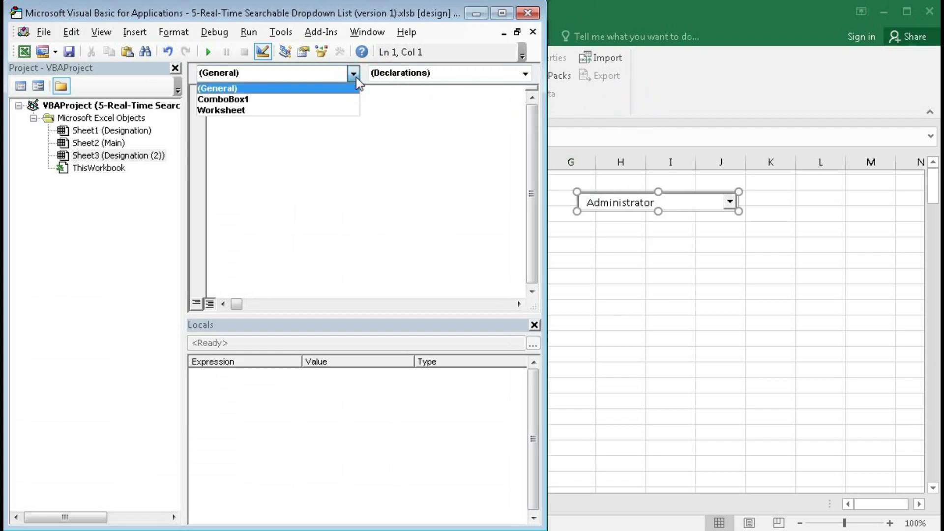
{"action": "left_click", "coordinate": [261, 100]}
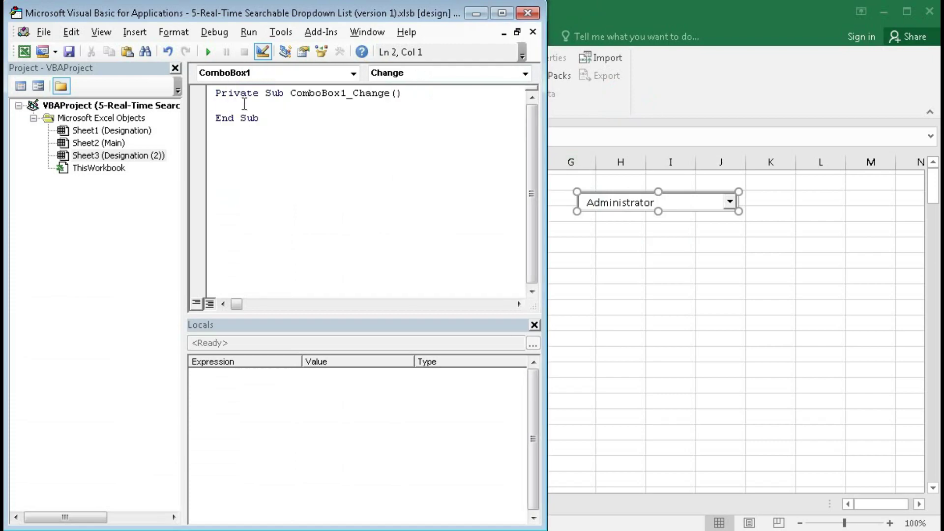
Add the statement combobox1.DropDown to the ComboBox1_Change procedure and close the VBA editor
{"action": "type", "text": "combobox1."}
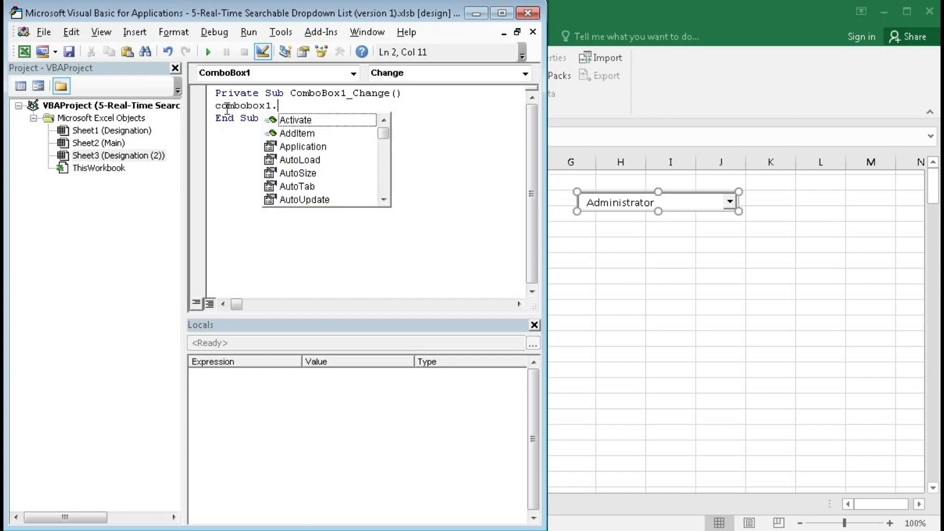
{"action": "type", "text": "drop"}
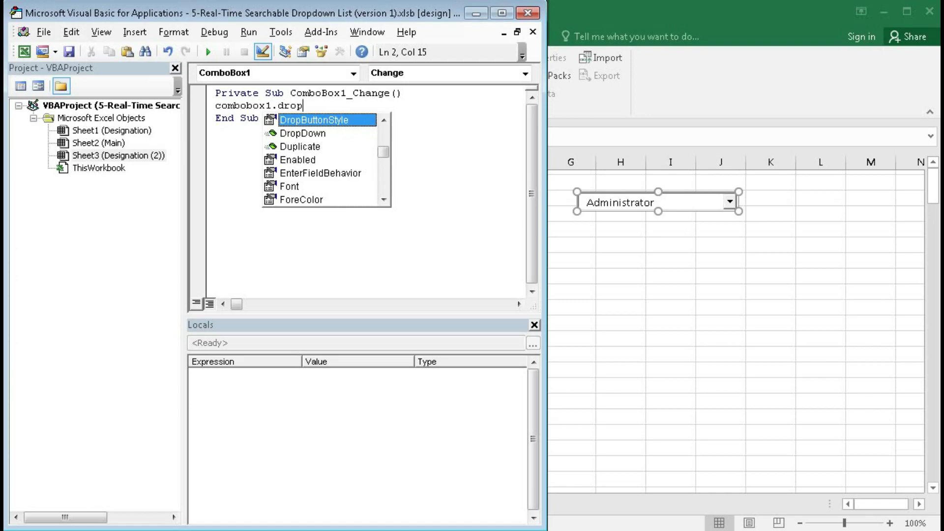
{"action": "key", "text": "Down"}
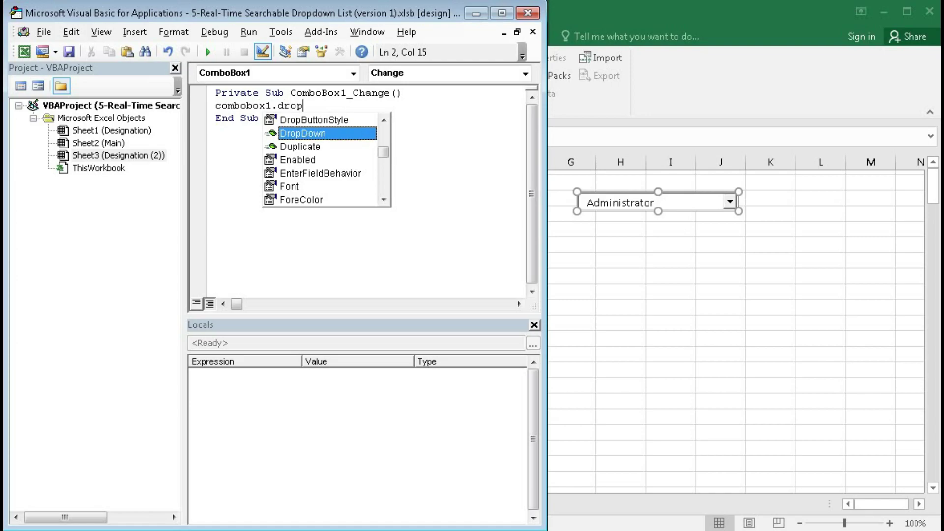
{"action": "key", "text": "Tab"}
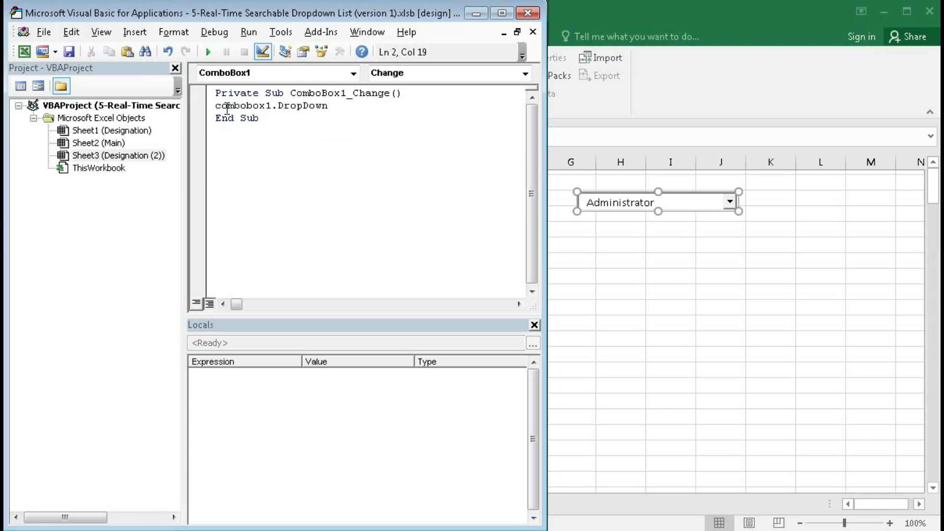
{"action": "left_click", "coordinate": [535, 15]}
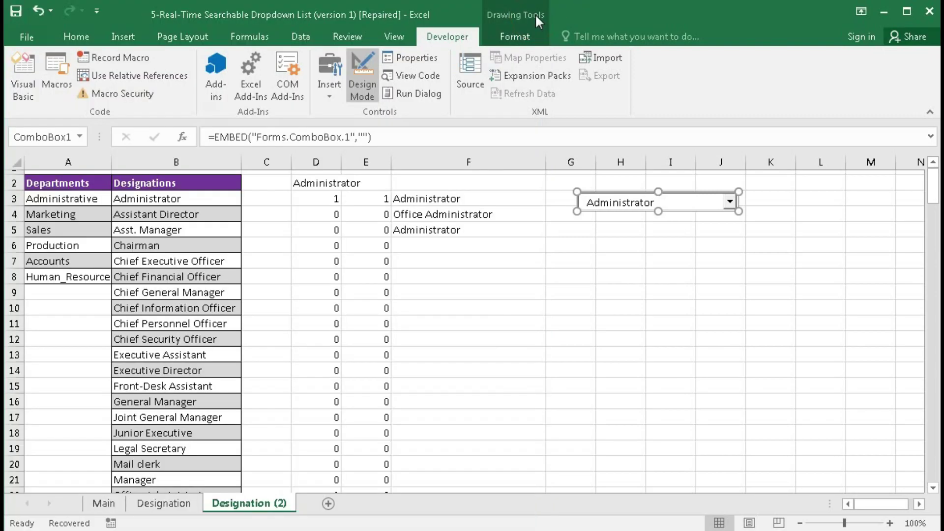
Turn off Design Mode and replace the combo box text with "ch", shortened to "C", to test the automatic dropdown
{"action": "left_click", "coordinate": [367, 70]}
{"action": "left_click_drag", "start_coordinate": [663, 203], "coordinate": [588, 203]}
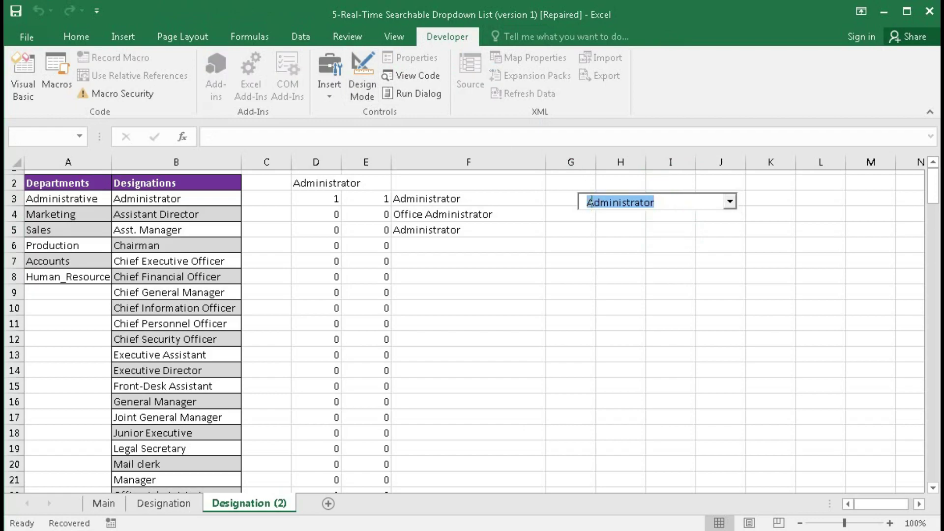
{"action": "type", "text": "ch"}
{"action": "key", "text": "BackSpace"}
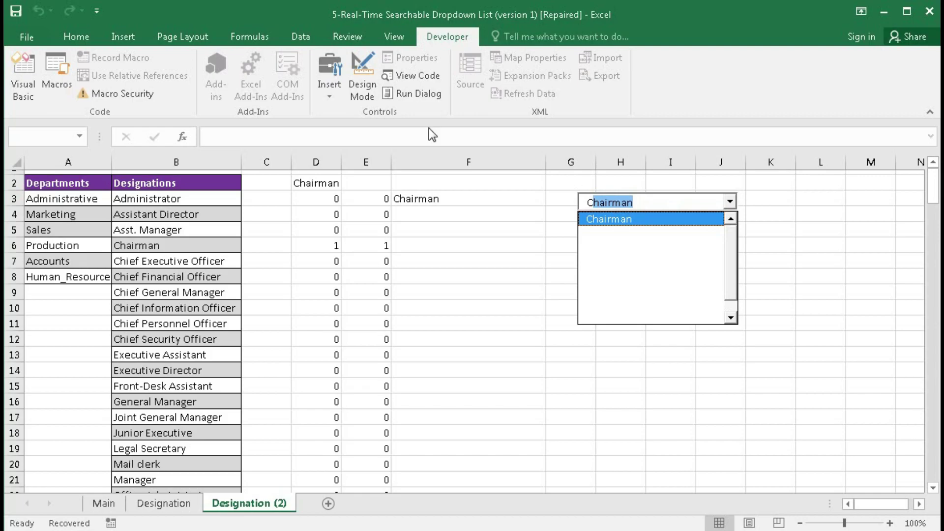
Turn on Design Mode and set the combo box's MatchEntry property to 2 - fmMatchEntryNone
{"action": "left_click", "coordinate": [372, 76]}
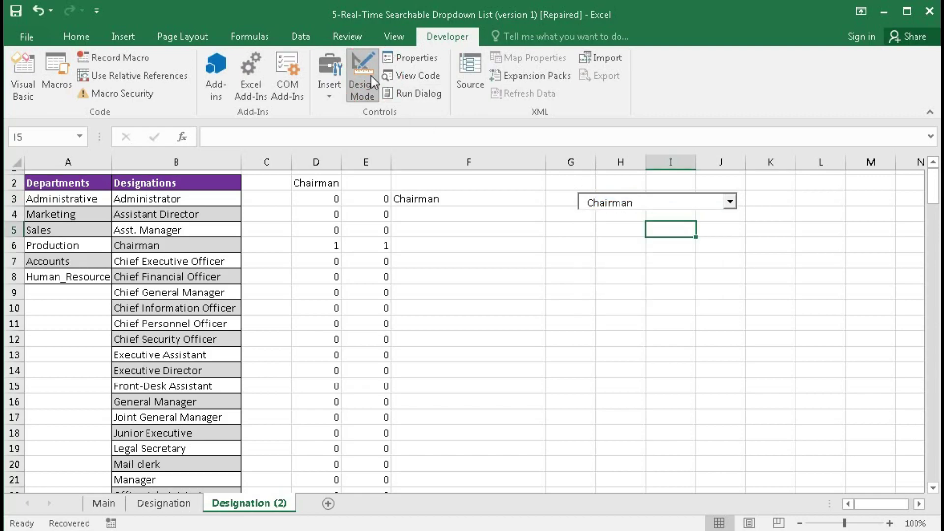
{"action": "left_click", "coordinate": [613, 197]}
{"action": "left_click", "coordinate": [418, 58]}
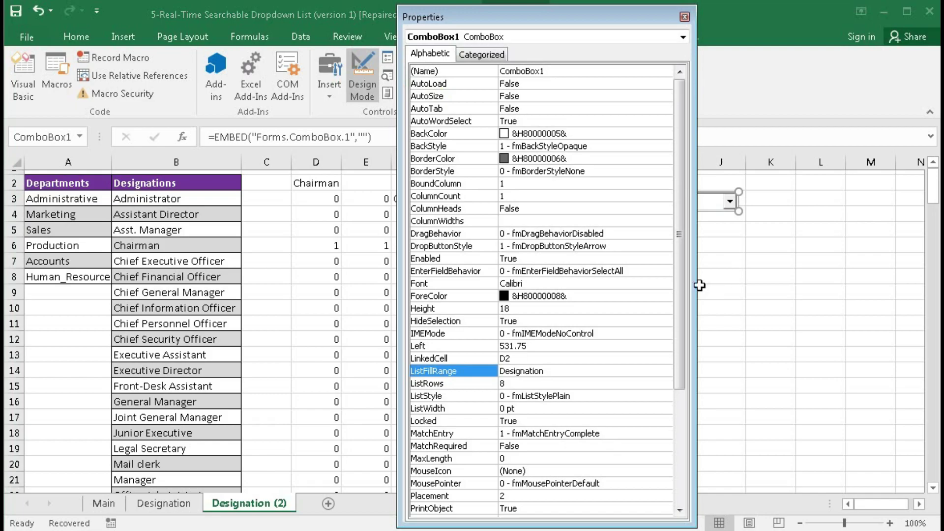
{"action": "left_click_drag", "start_coordinate": [682, 285], "coordinate": [680, 346]}
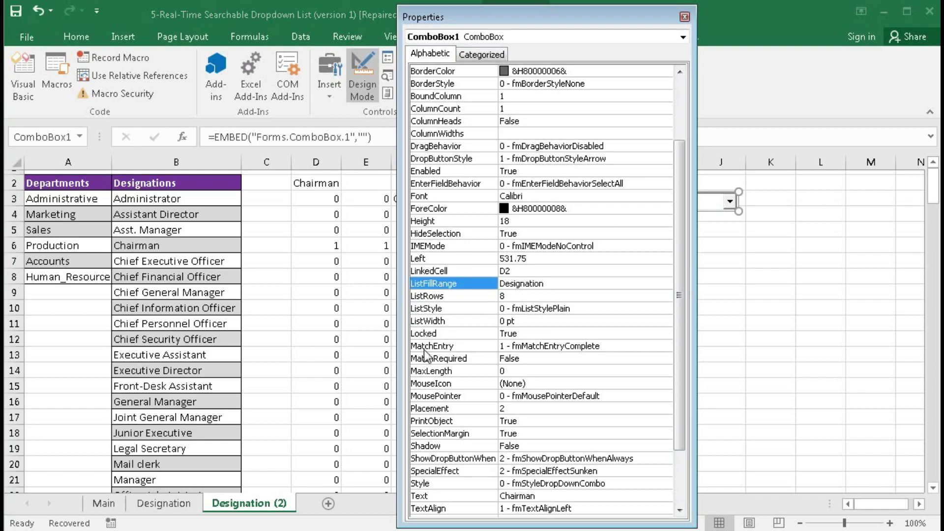
{"action": "left_click", "coordinate": [568, 347]}
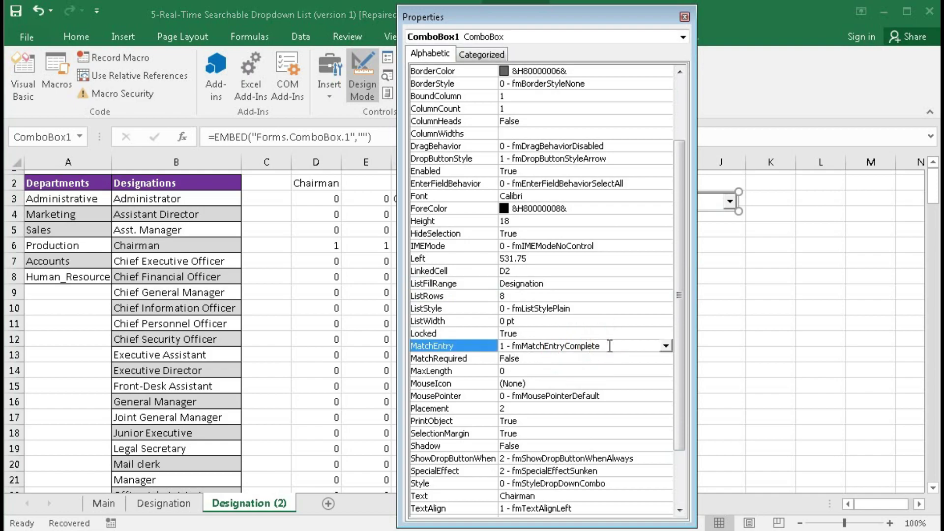
{"action": "left_click", "coordinate": [664, 347]}
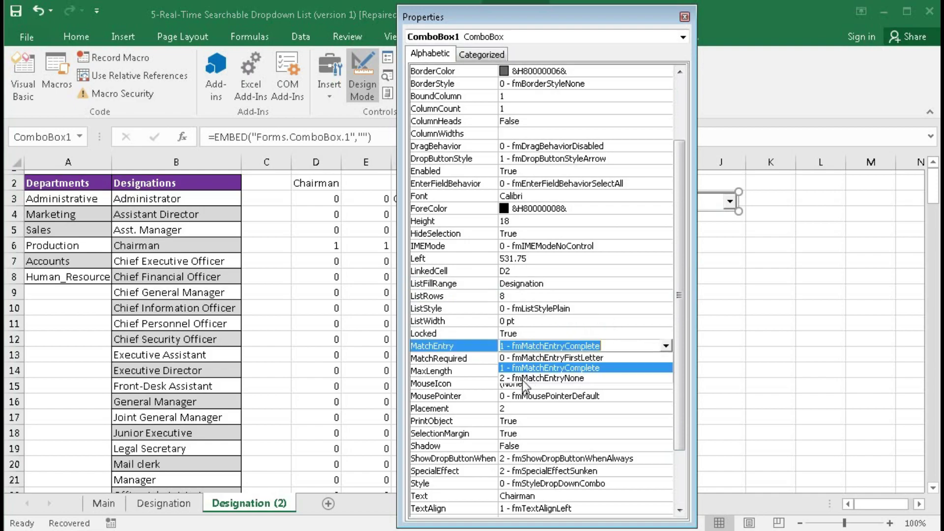
{"action": "left_click", "coordinate": [559, 378]}
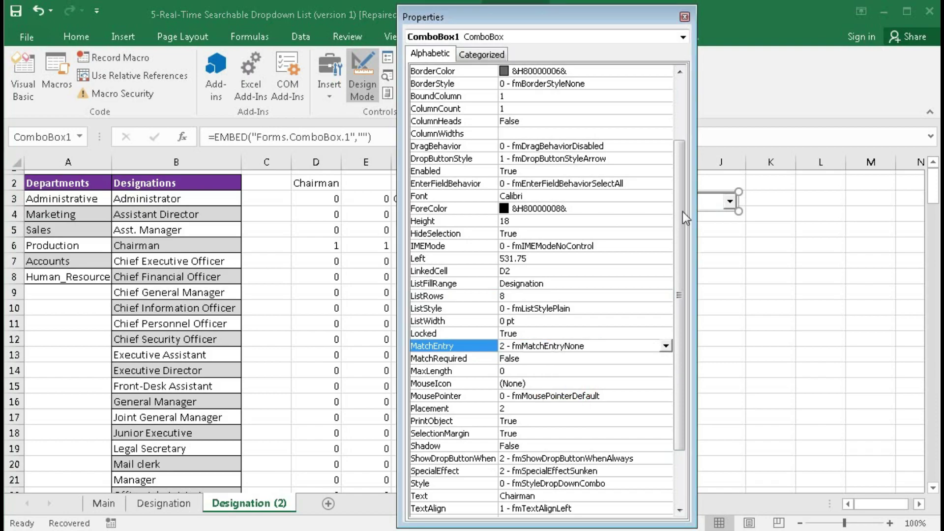
{"action": "left_click", "coordinate": [684, 16]}
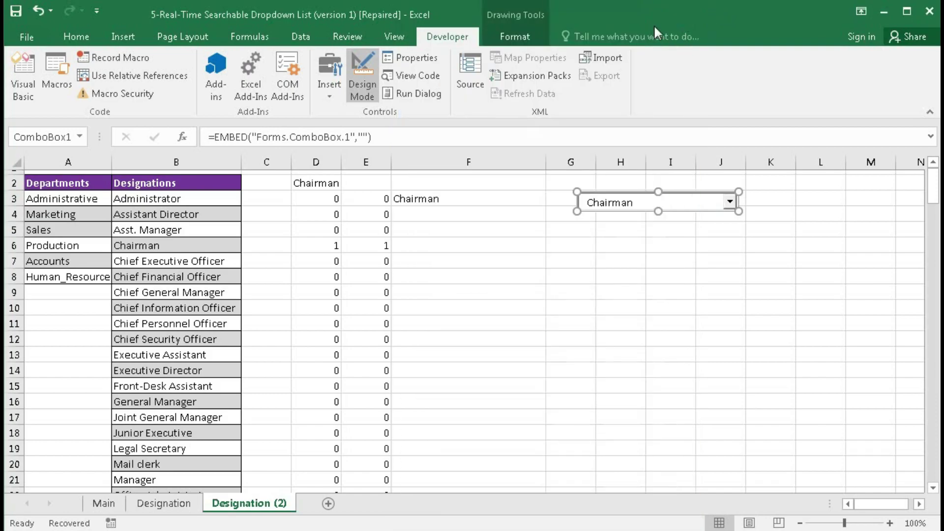
Turn off Design Mode and enter "chief i" in the combo box to test the real-time searchable dropdown
{"action": "left_click", "coordinate": [362, 84]}
{"action": "left_click", "coordinate": [650, 201]}
{"action": "type", "text": "ch"}
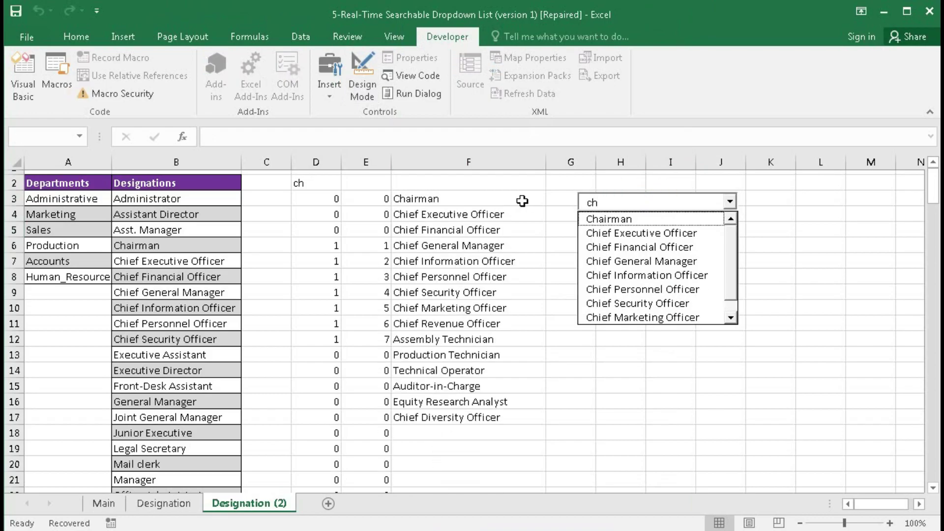
{"action": "type", "text": "ief"}
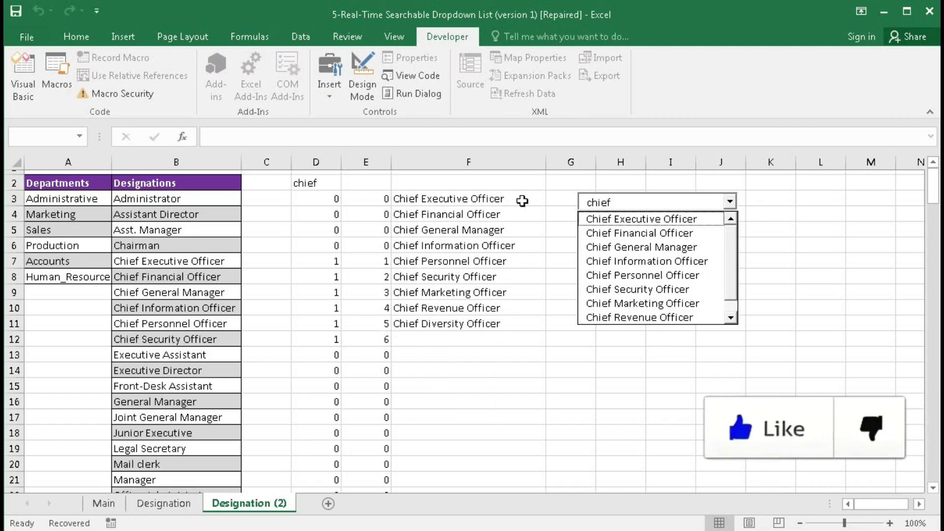
{"action": "type", "text": " i"}
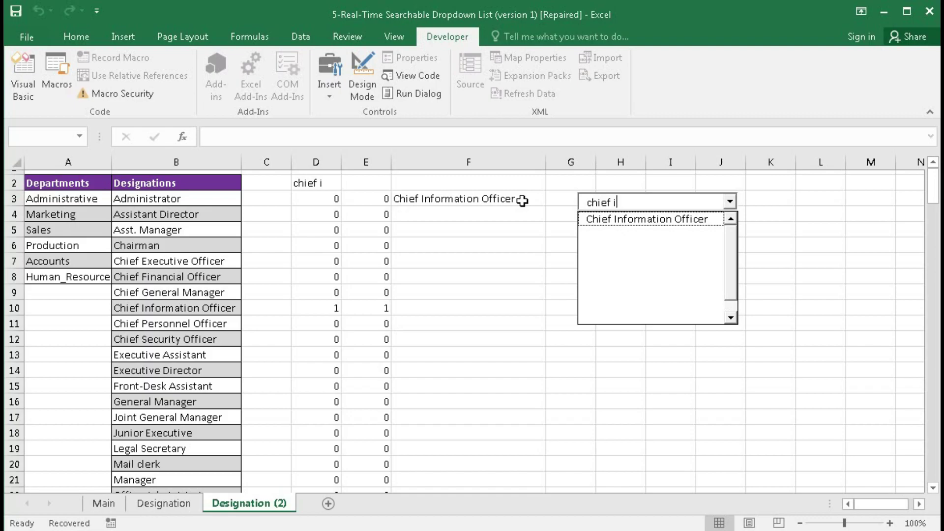